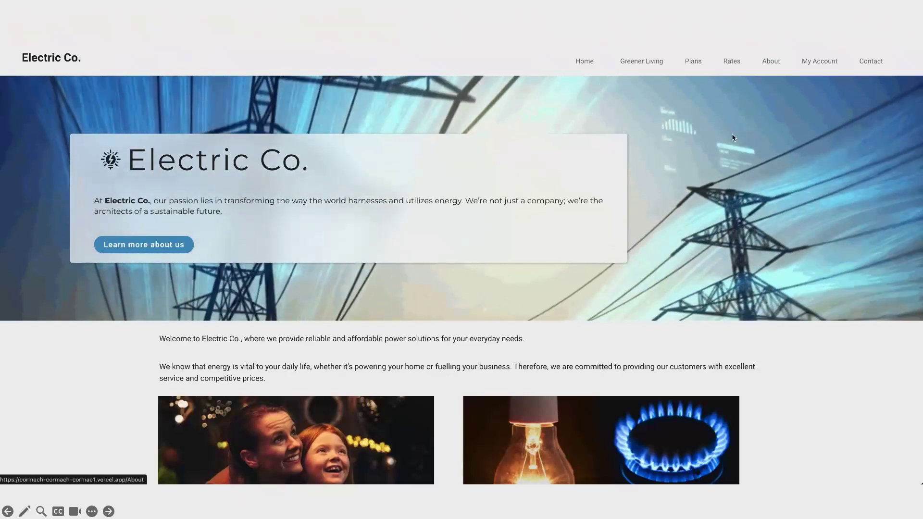
Open the My Account page on the Electric Co. site, and view the open session's events in the visitor's Sitecore CDP timeline
click(810, 65)
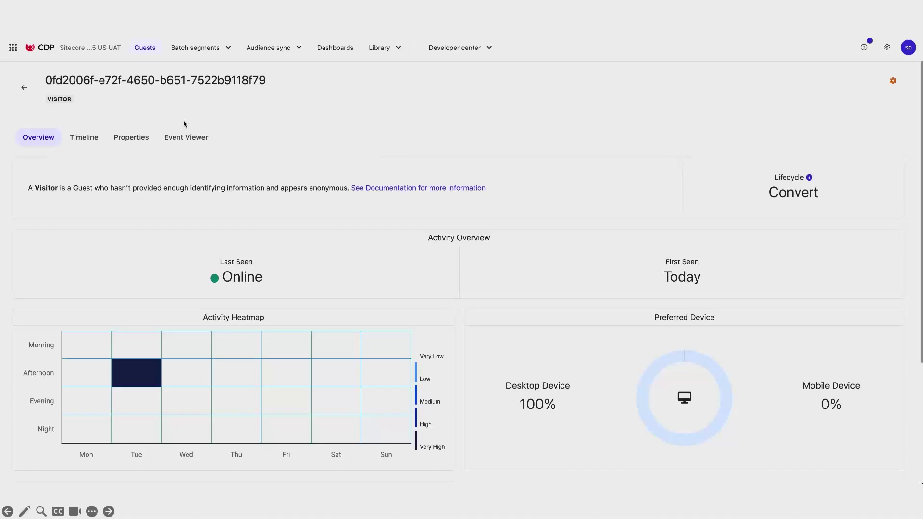
click(86, 139)
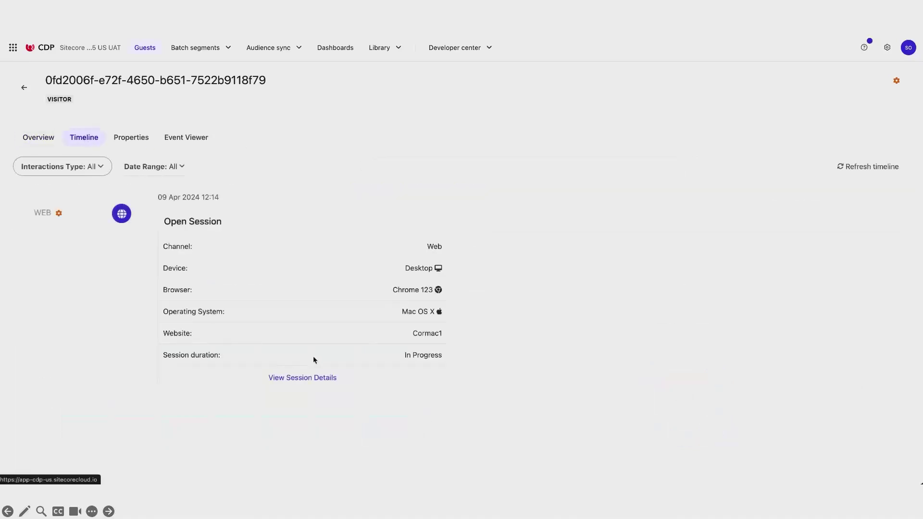
click(298, 379)
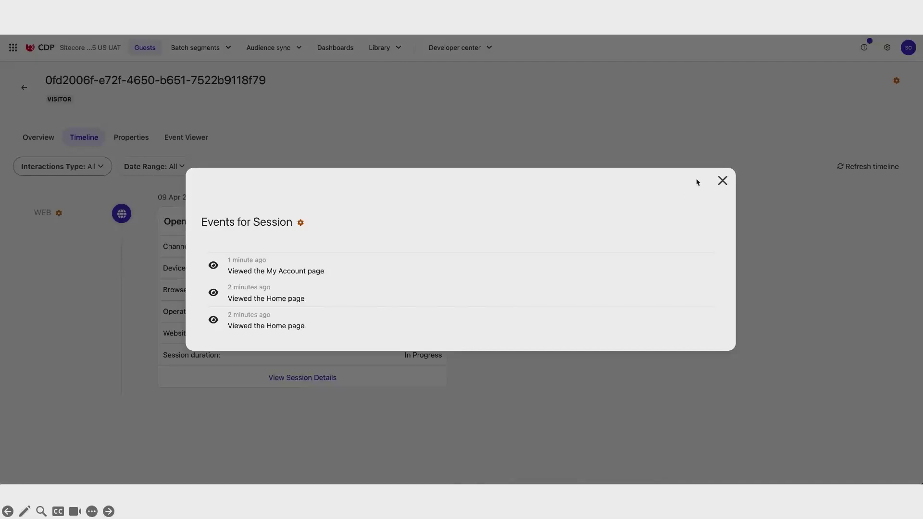
click(722, 181)
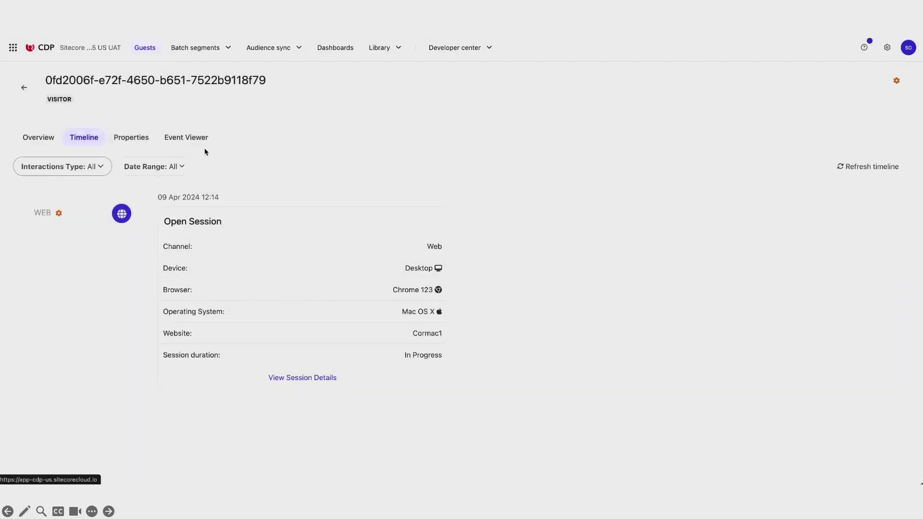
Inspect the My Account page view event in the visitor's Event Viewer, expanding its Arbitrary Data and Ext entries
click(189, 139)
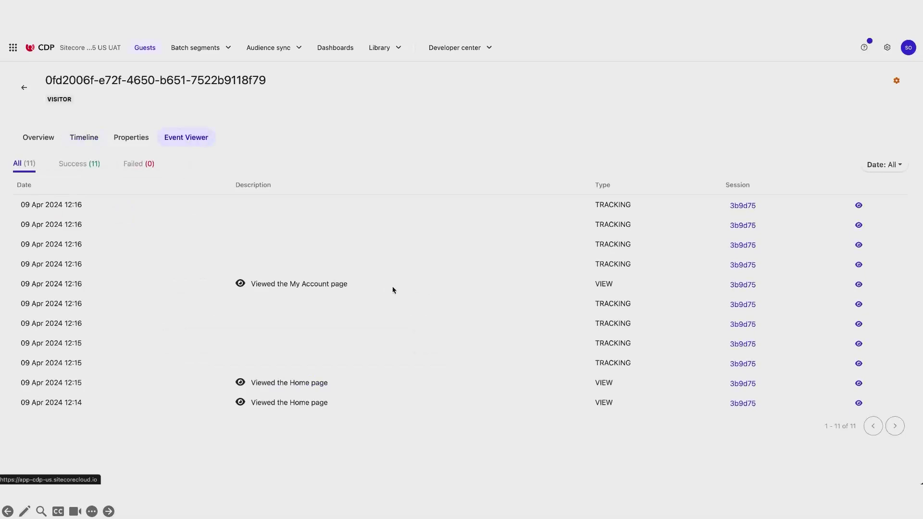
click(859, 285)
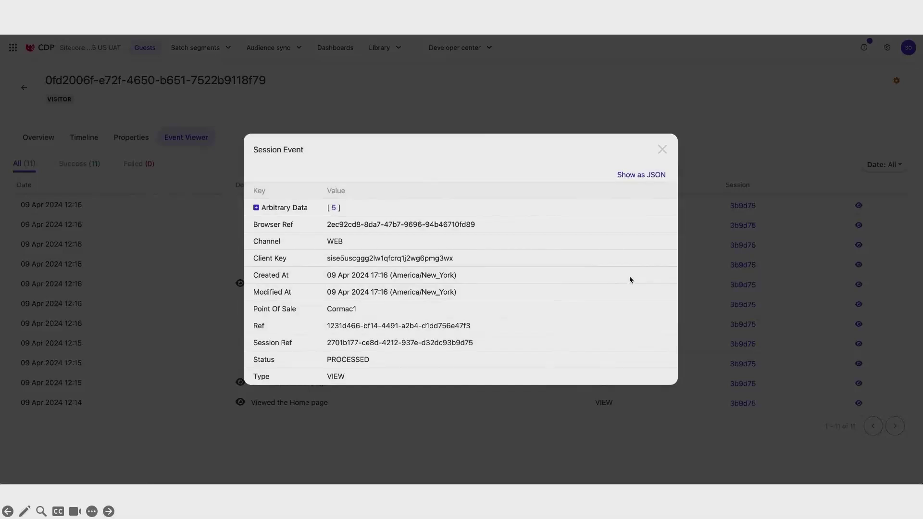
click(280, 207)
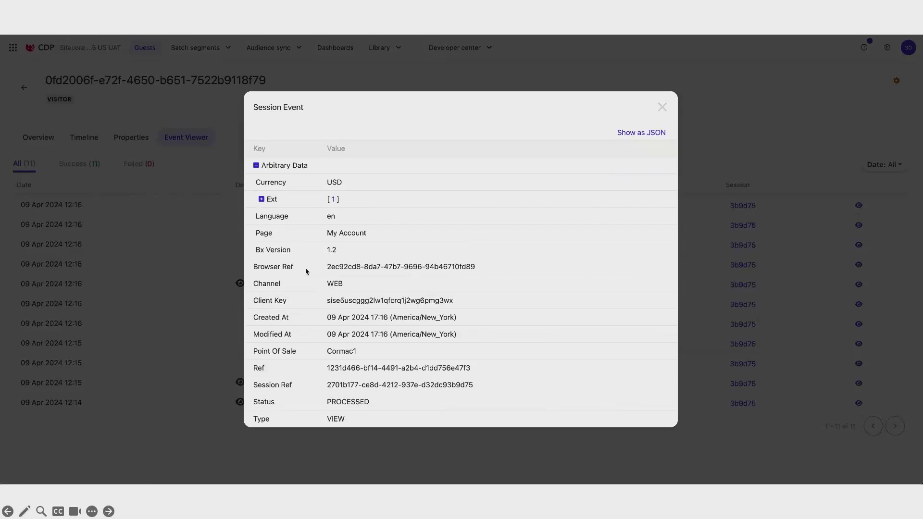
click(273, 200)
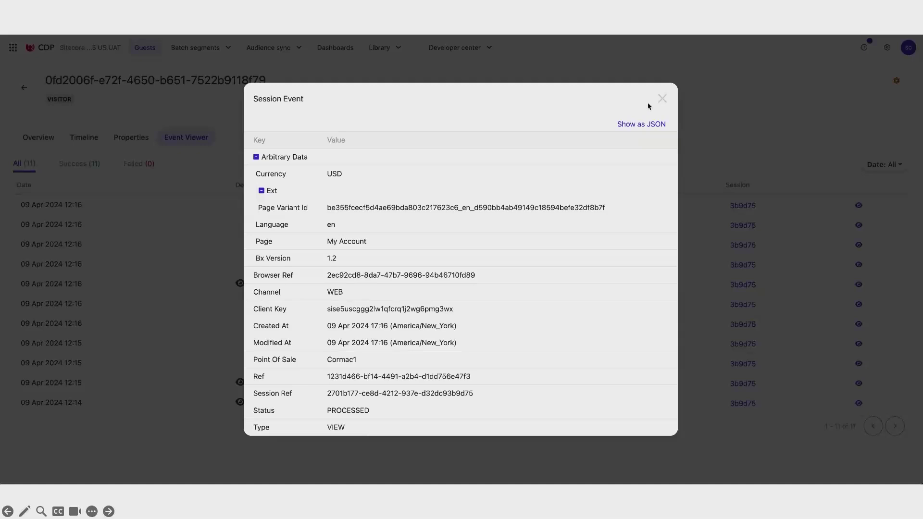
click(662, 98)
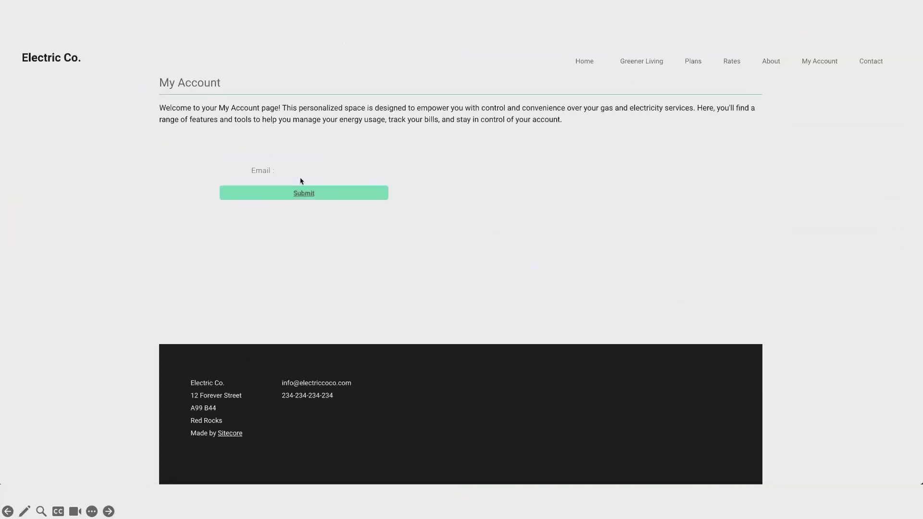
On the Electric Co. My Account page, submit the customer's email and review the returned account data and personalized offer
click(301, 174)
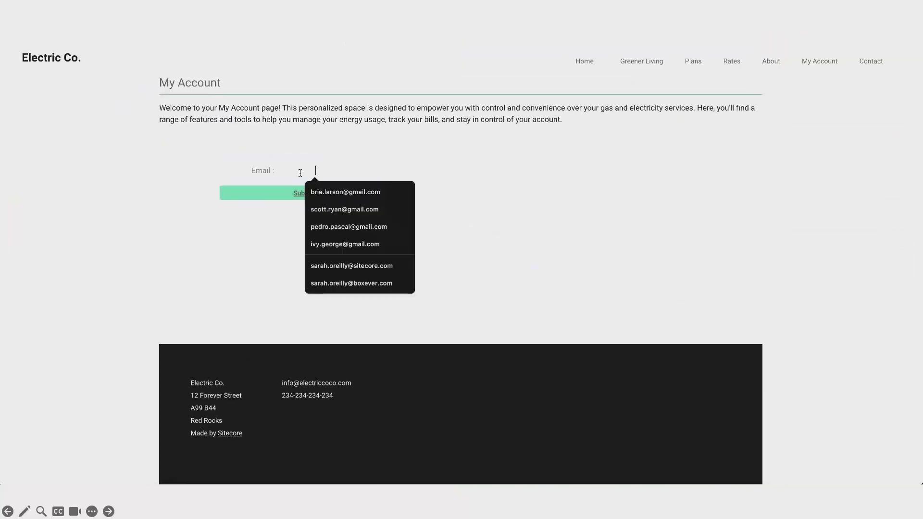
click(334, 193)
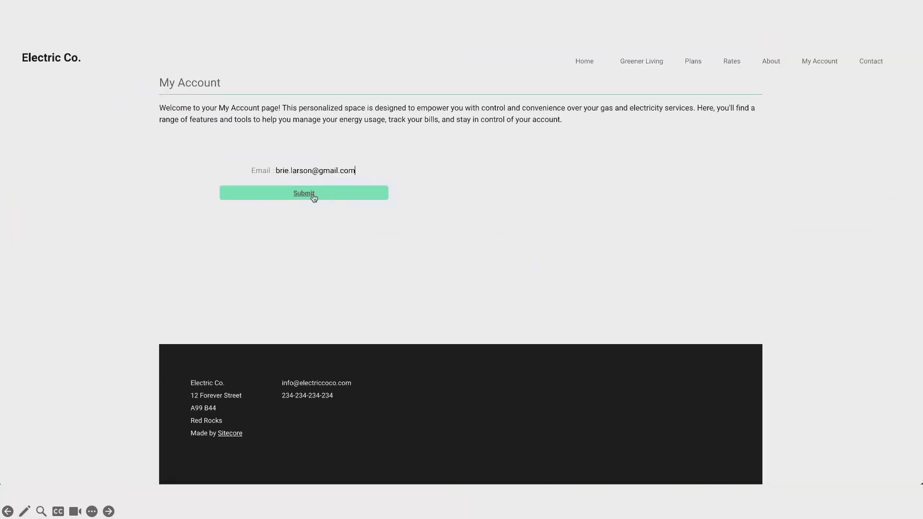
click(315, 197)
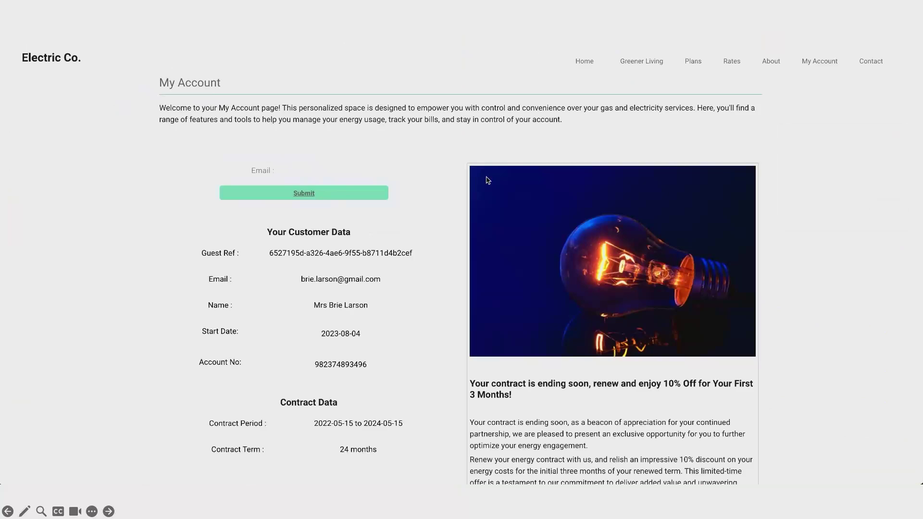
scroll(439, 182, down, 3)
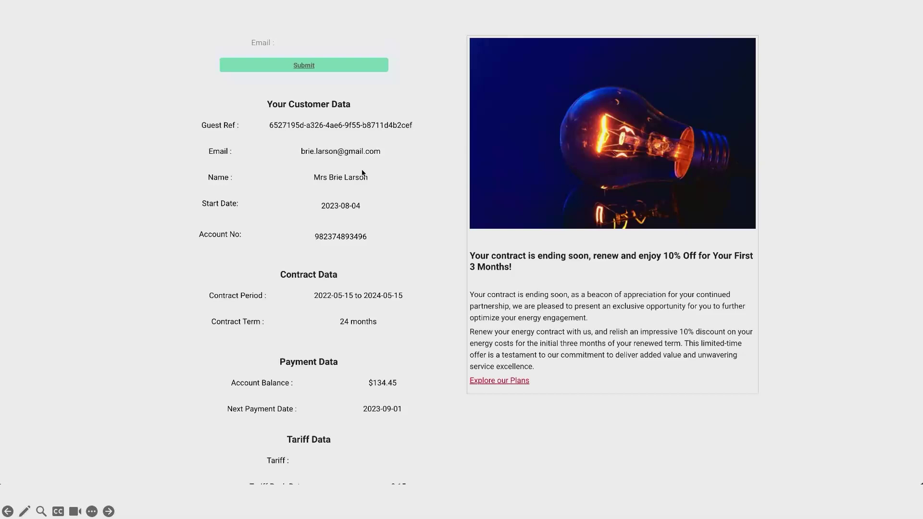
scroll(390, 182, down, 1)
scroll(389, 181, down, 2)
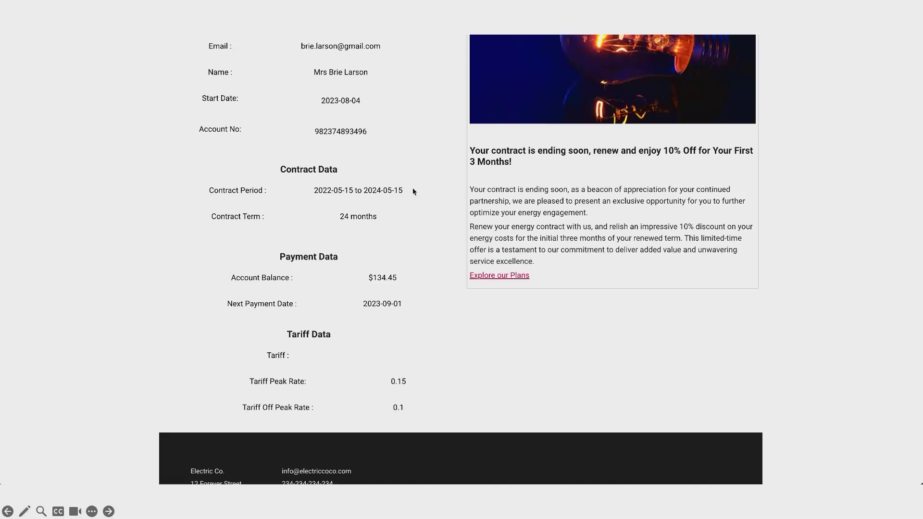
scroll(412, 189, up, 4)
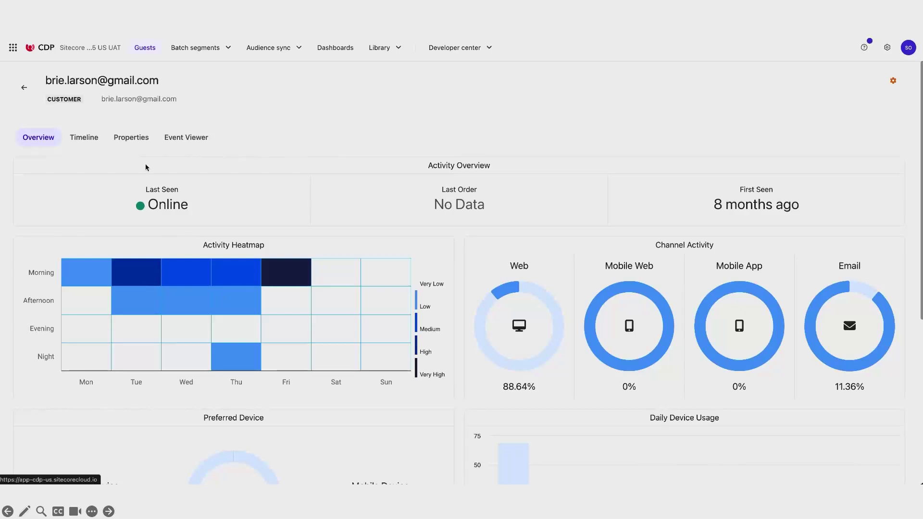
Review the identified customer's CDP timeline and view the events of the open web session
click(86, 141)
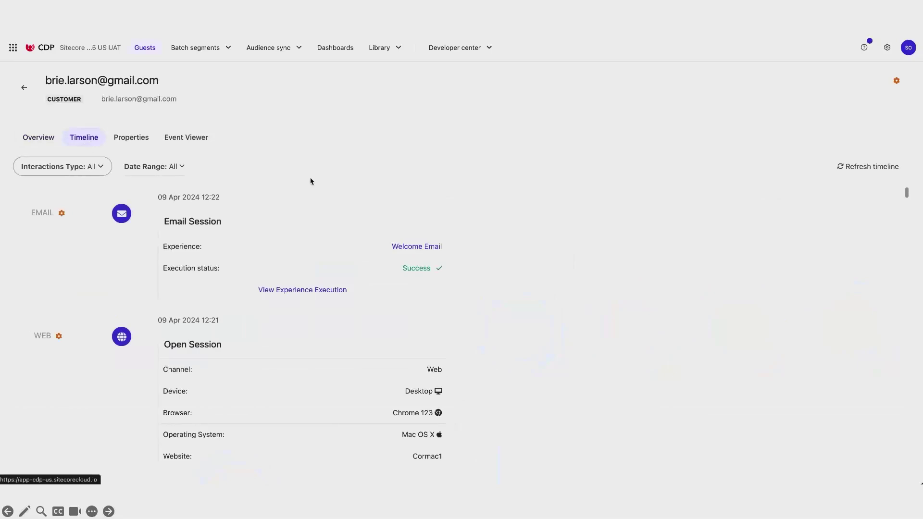
scroll(290, 219, down, 1)
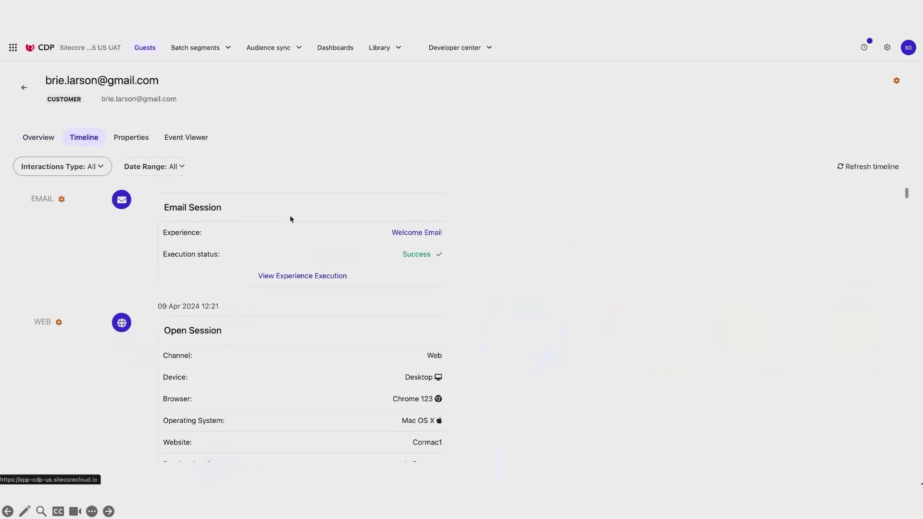
scroll(290, 218, up, 1)
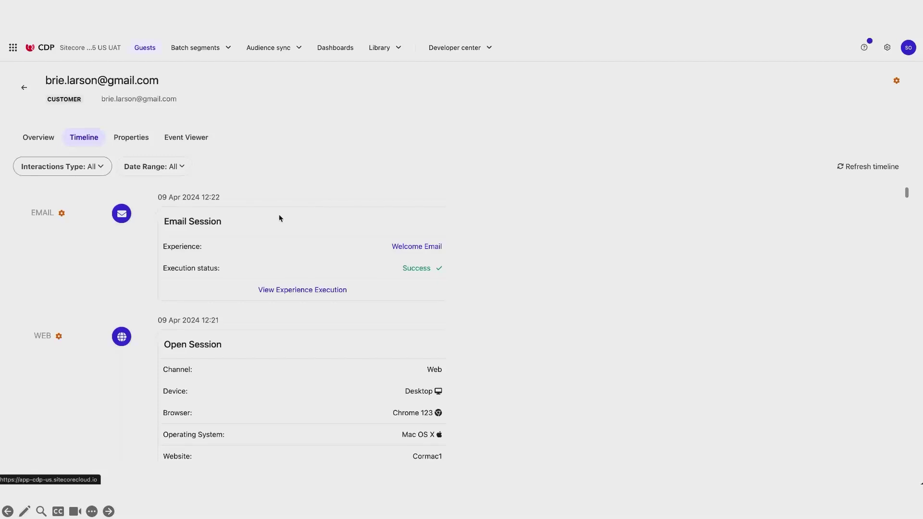
scroll(284, 244, down, 5)
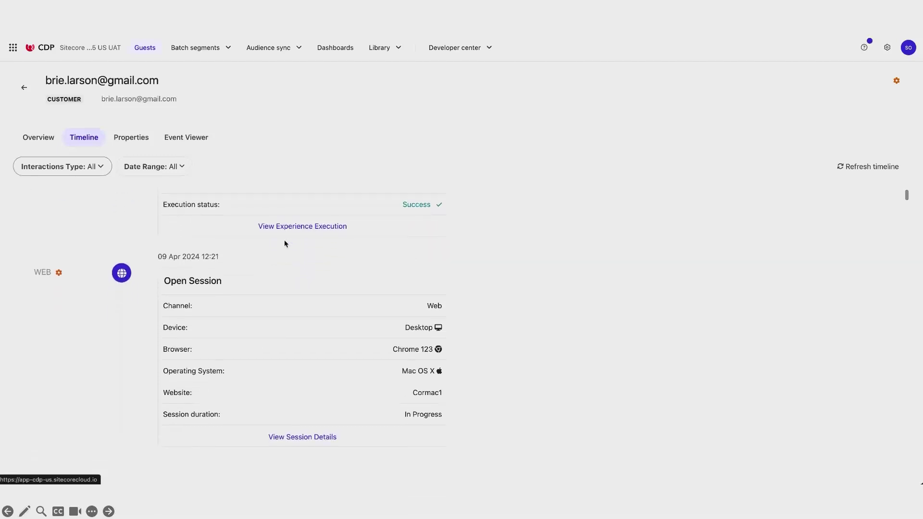
scroll(255, 306, down, 3)
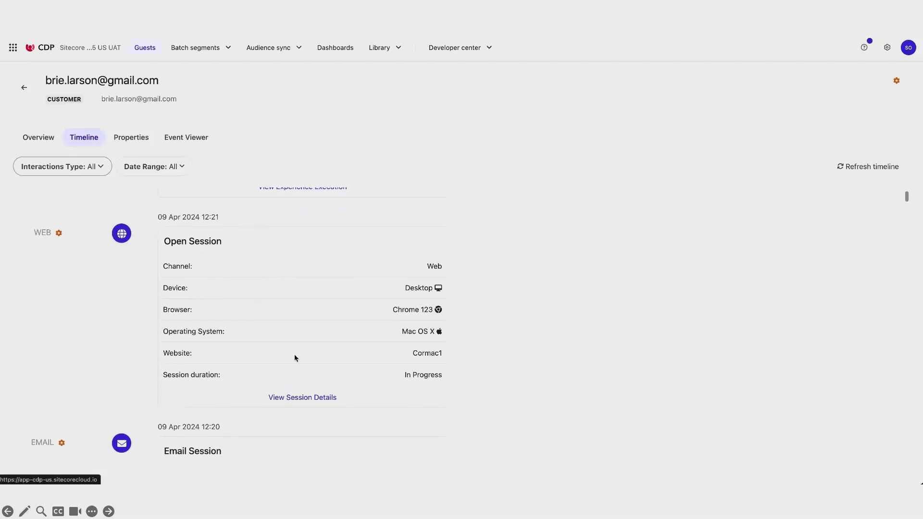
click(295, 399)
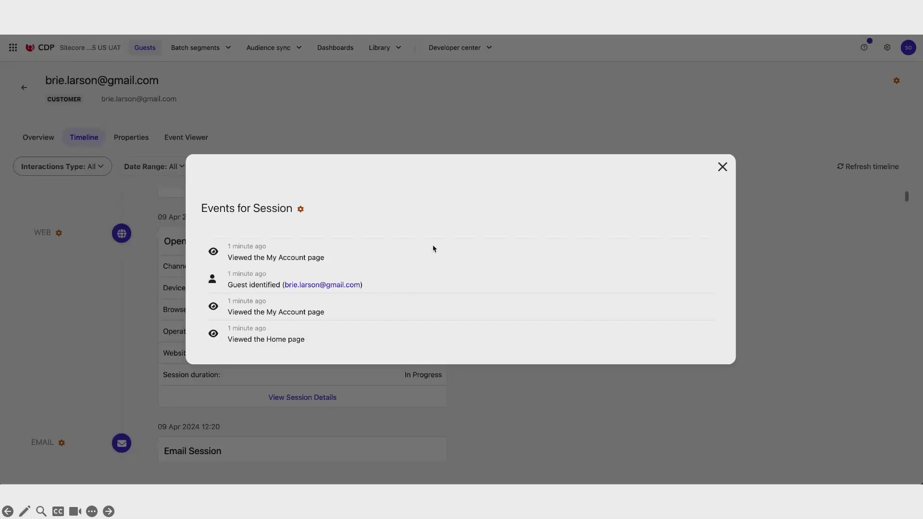
click(722, 167)
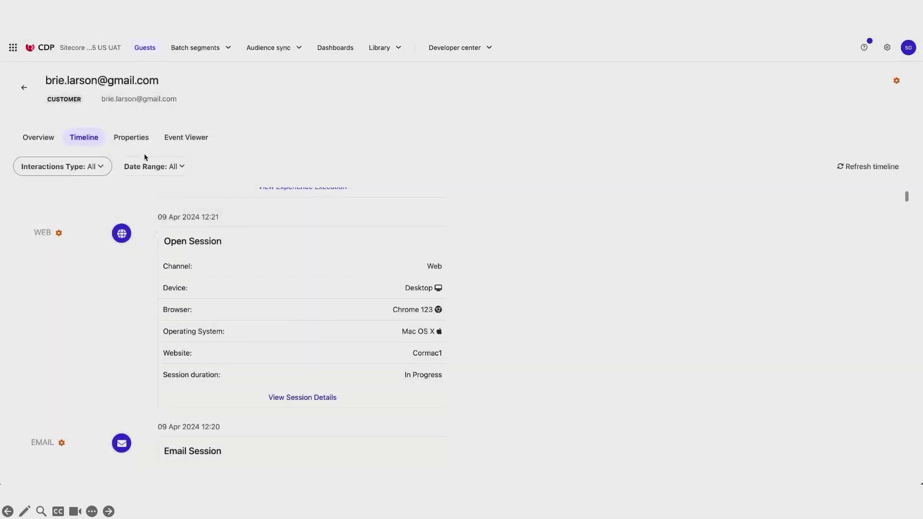
Examine the customer's profile properties and show all attributes of the Data Extension Group
click(129, 140)
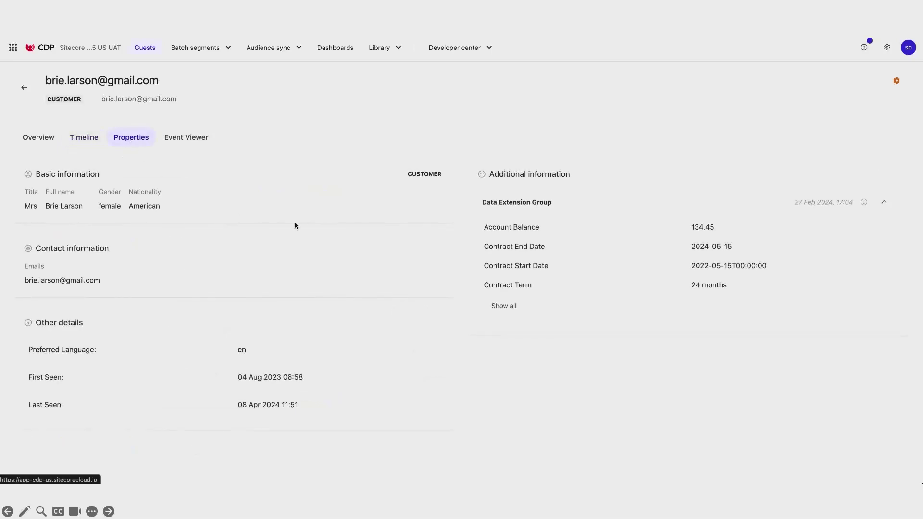
click(502, 306)
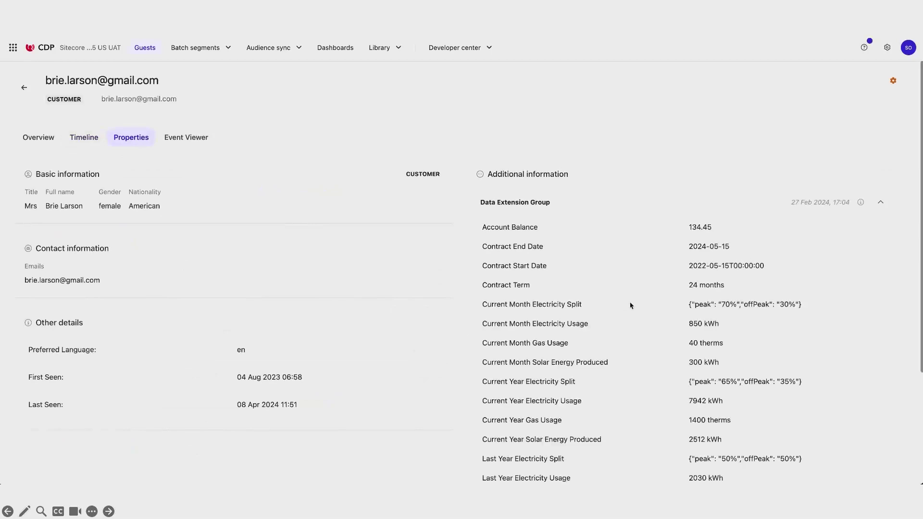
scroll(631, 306, down, 1)
scroll(631, 306, down, 1)
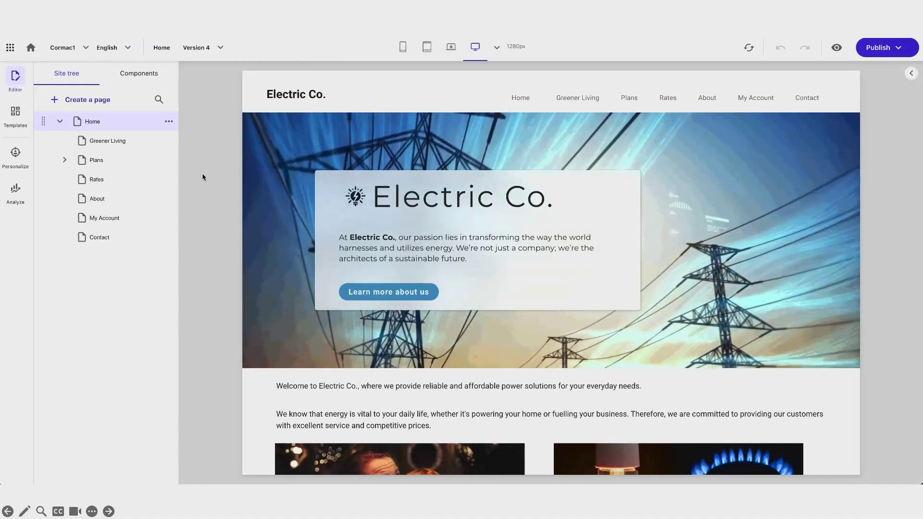
In the Sitecore page editor, open the My Account page and review the CDP Customer Data components and their placement on it
click(104, 218)
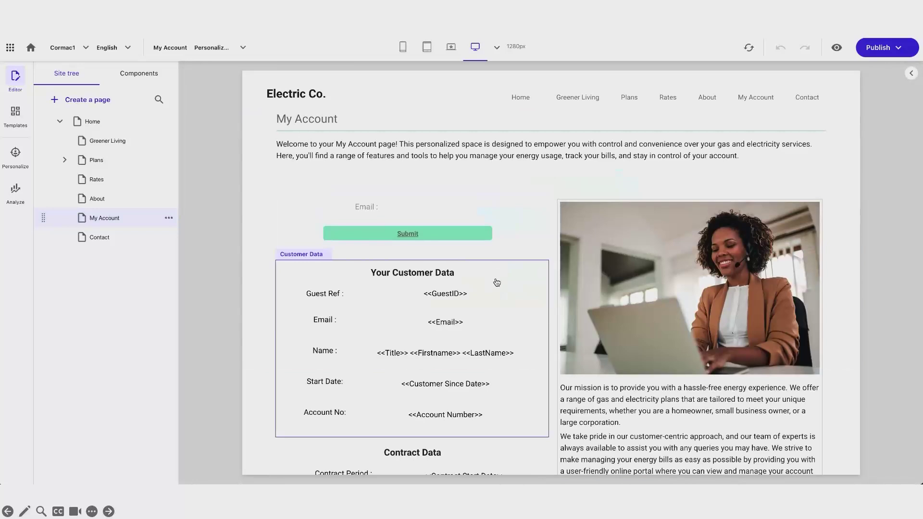
click(133, 78)
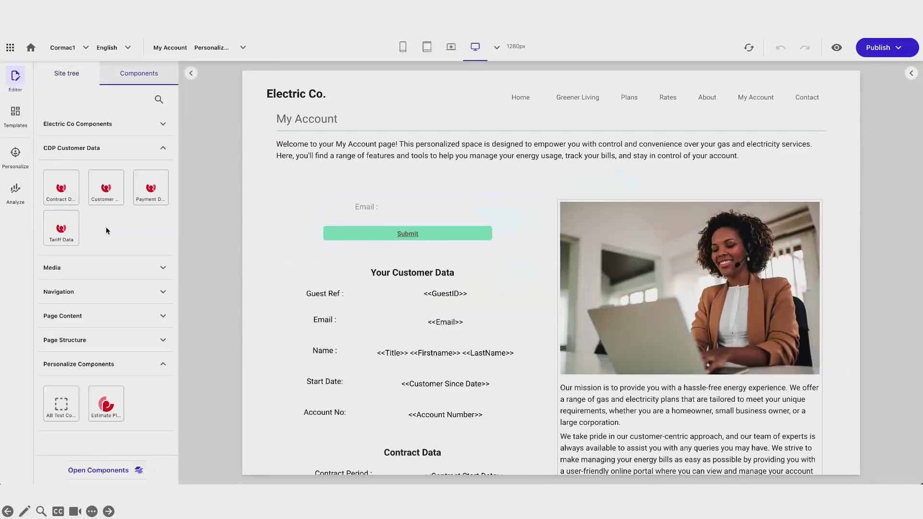
scroll(385, 233, down, 3)
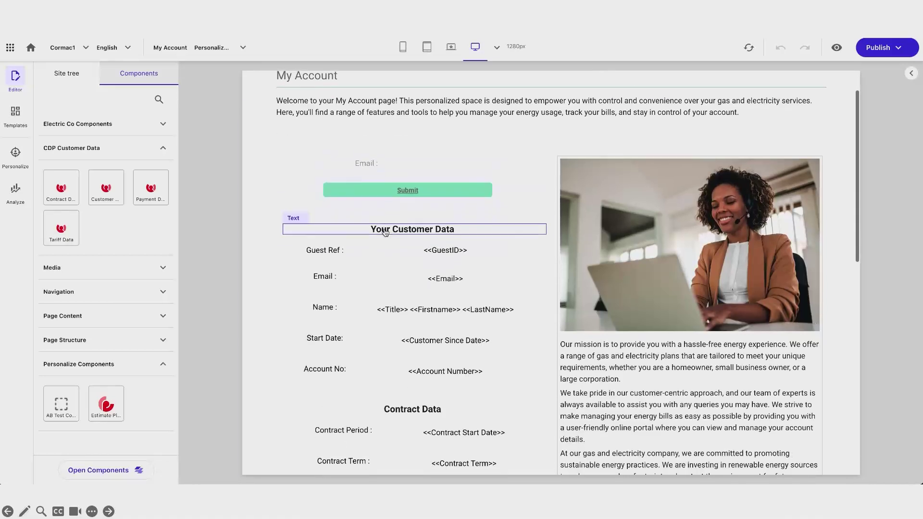
scroll(385, 232, down, 3)
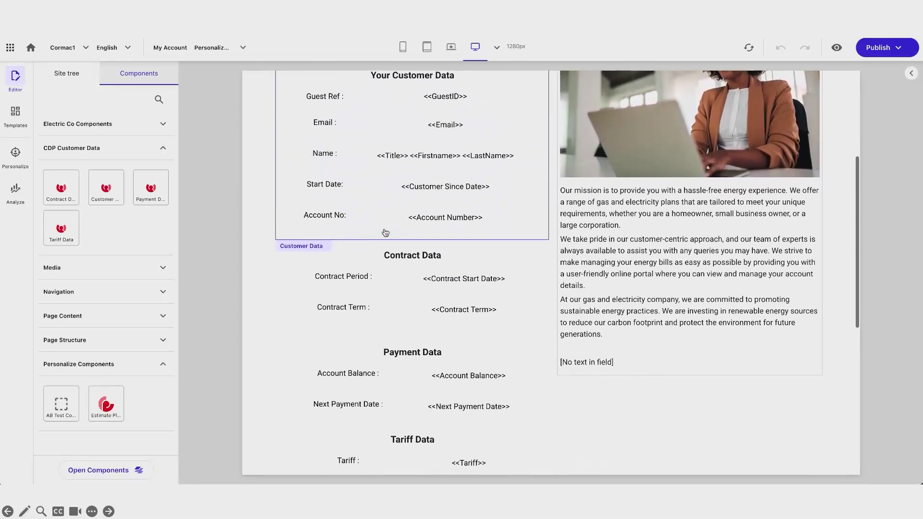
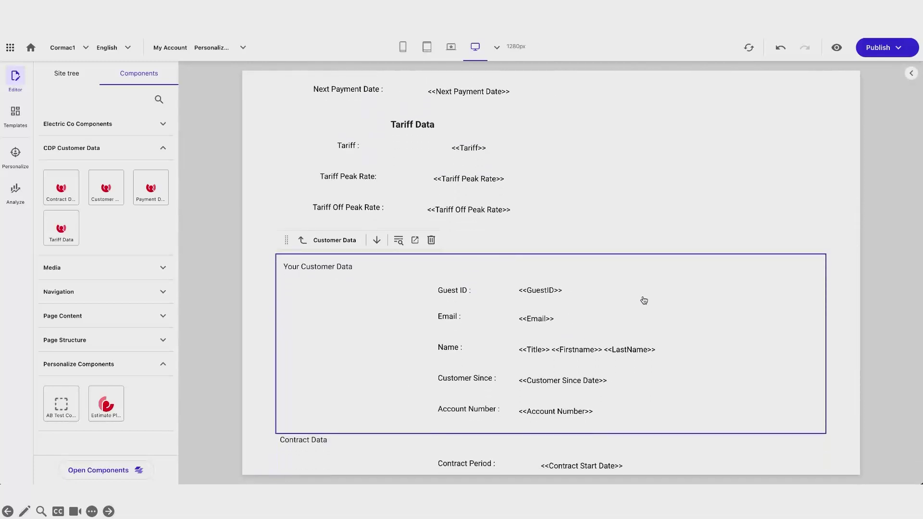
scroll(577, 286, up, 1)
scroll(577, 286, up, 10)
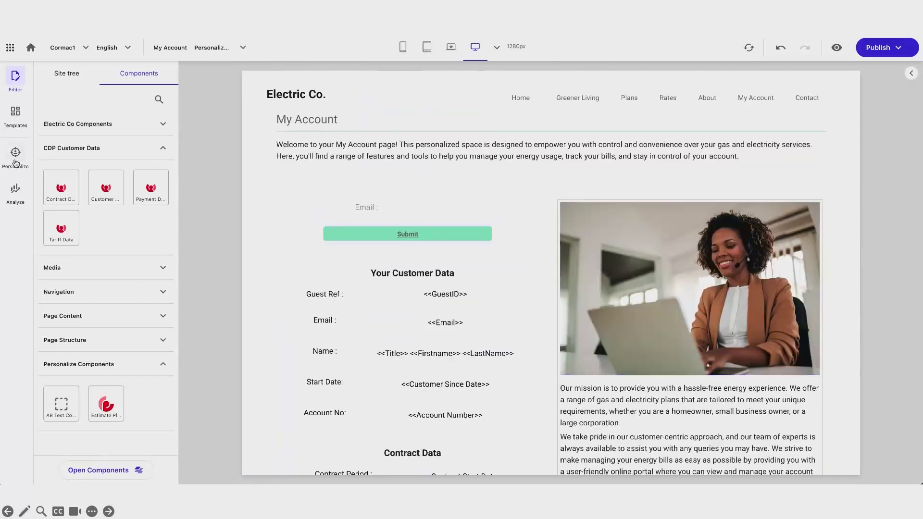
Review the My Account page's personalization, viewing the default, "Free boiler servicing offer" and "discount for contract renewal" variants
click(16, 164)
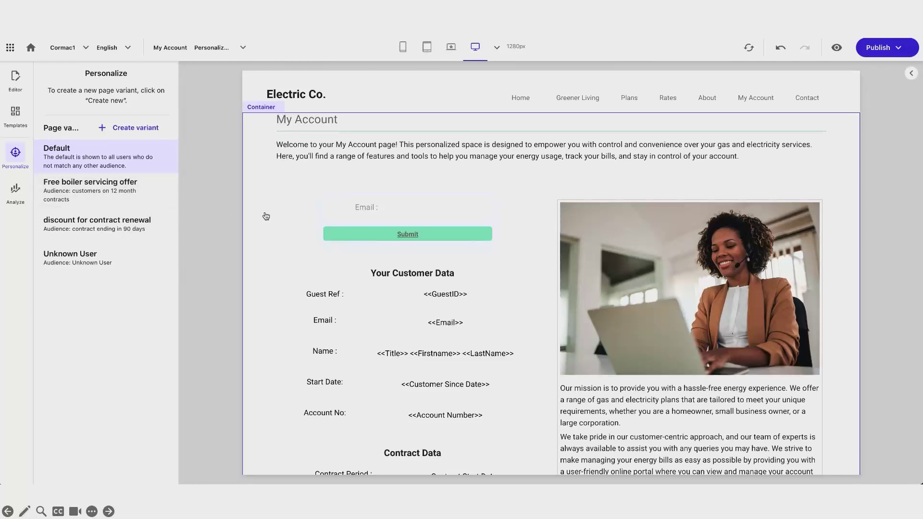
scroll(513, 239, down, 2)
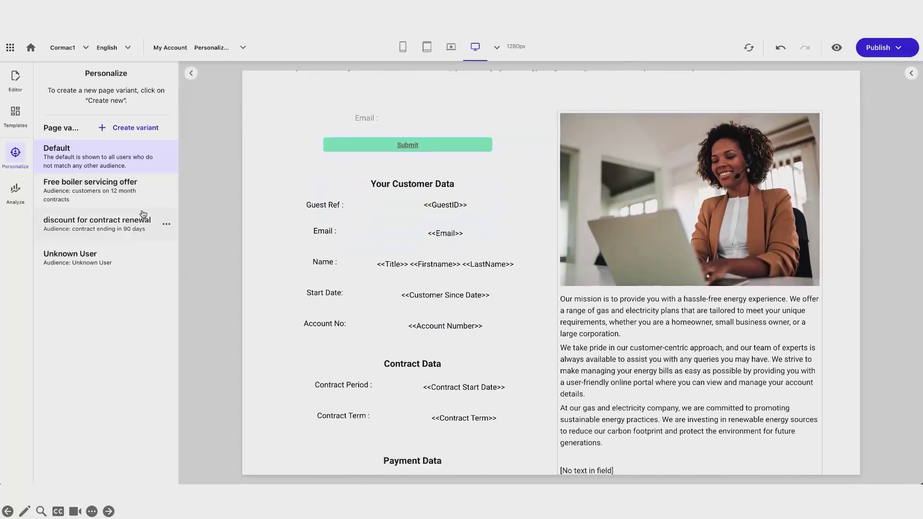
click(83, 204)
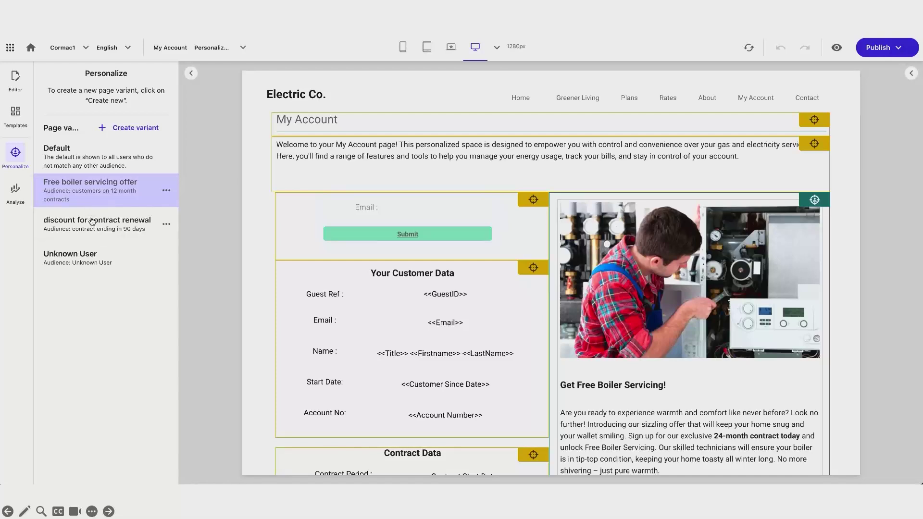
click(92, 221)
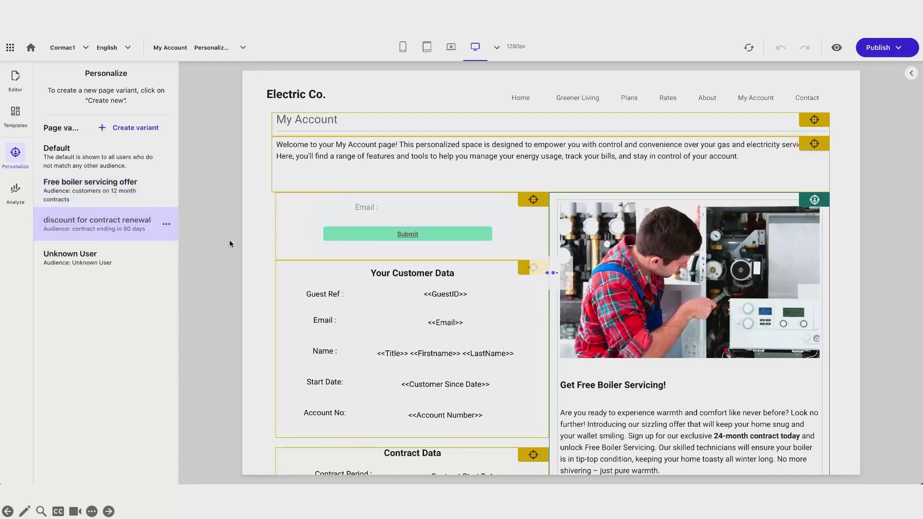
Review the content of the "discount for contract renewal" variant and open its audience rule for building
scroll(747, 264, down, 1)
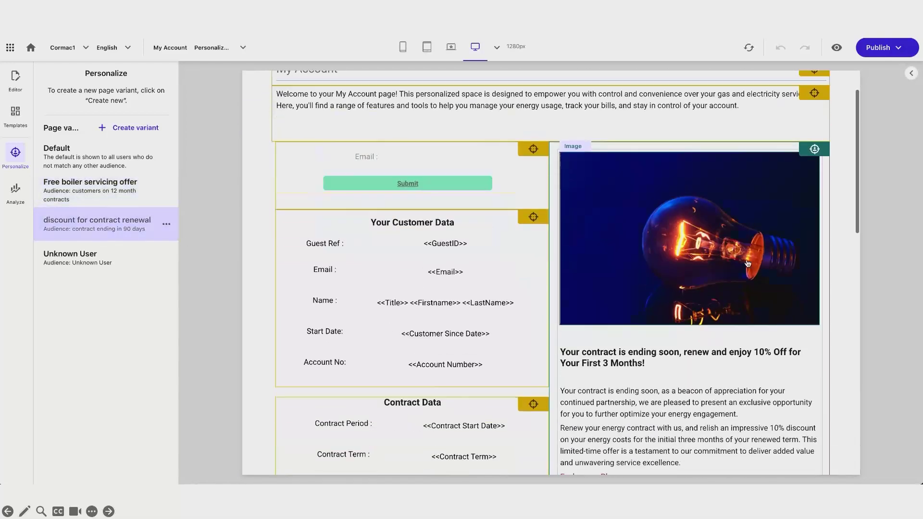
scroll(748, 264, down, 2)
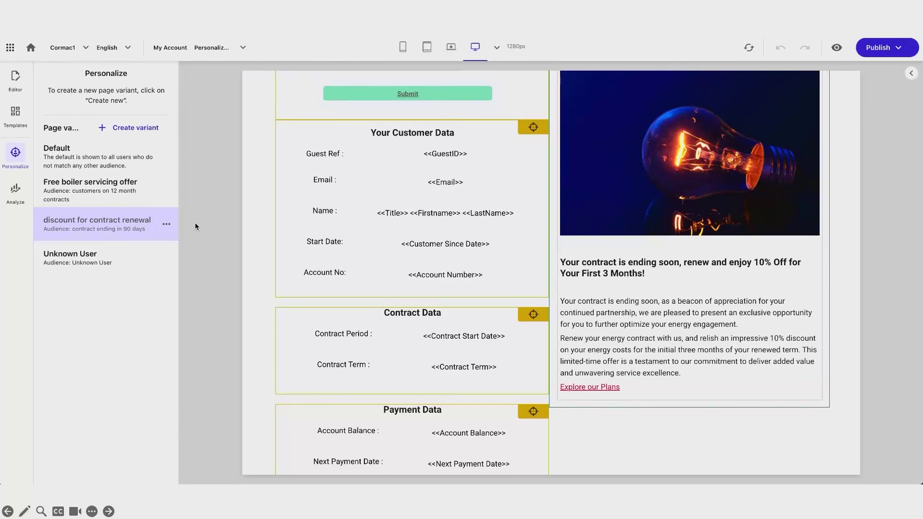
click(166, 224)
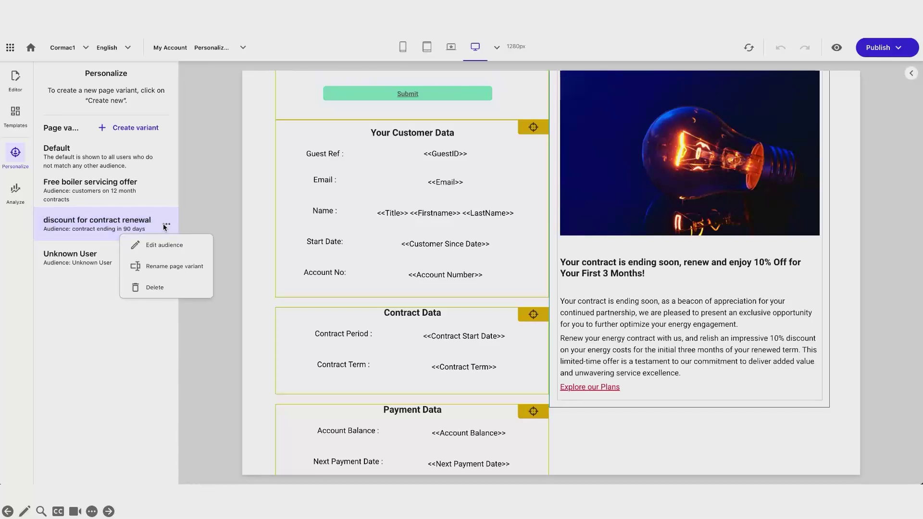
click(164, 245)
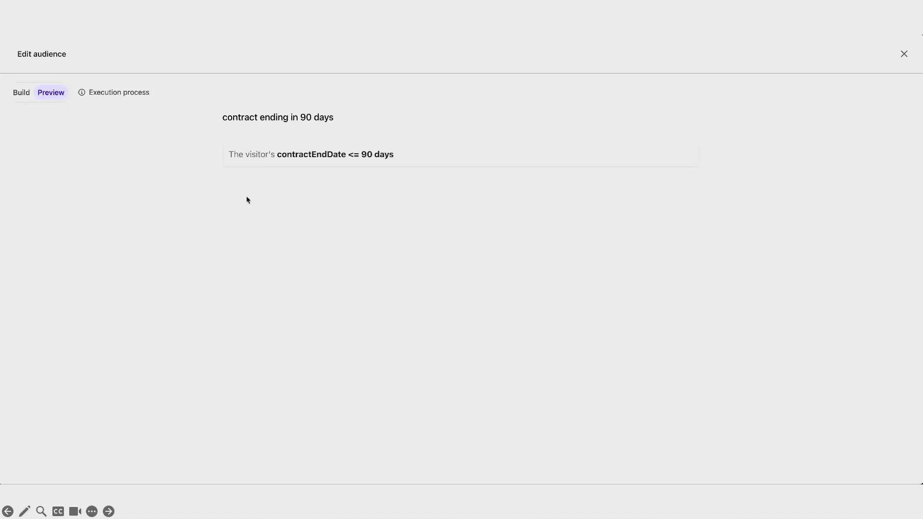
click(21, 97)
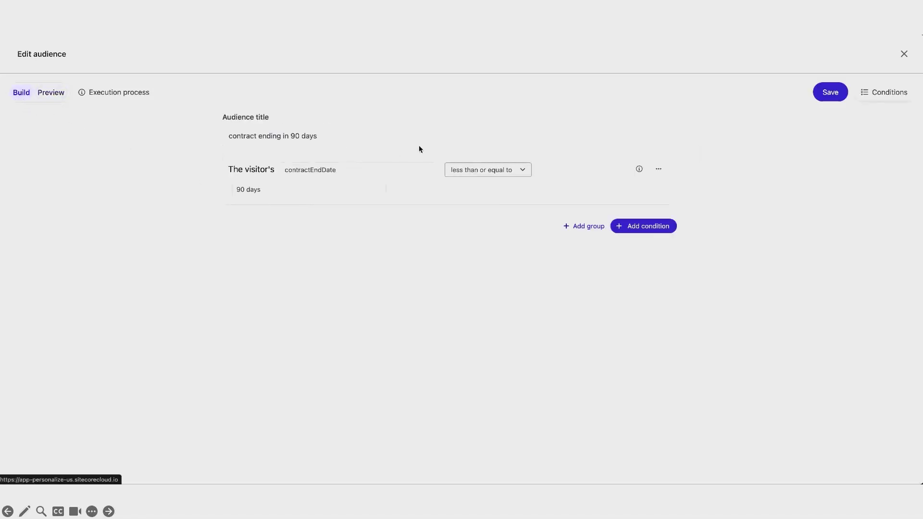
Show the list of available audience conditions and browse the out-of-the-box and custom ones
click(867, 94)
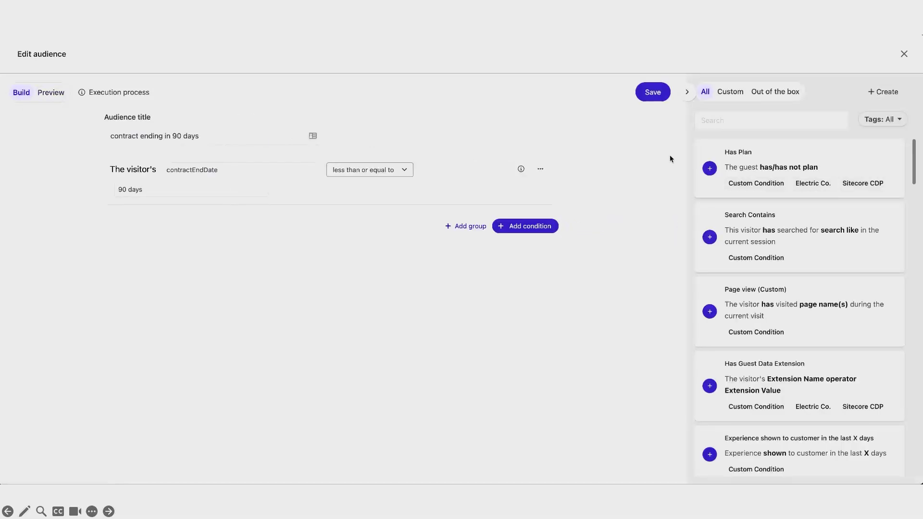
click(770, 94)
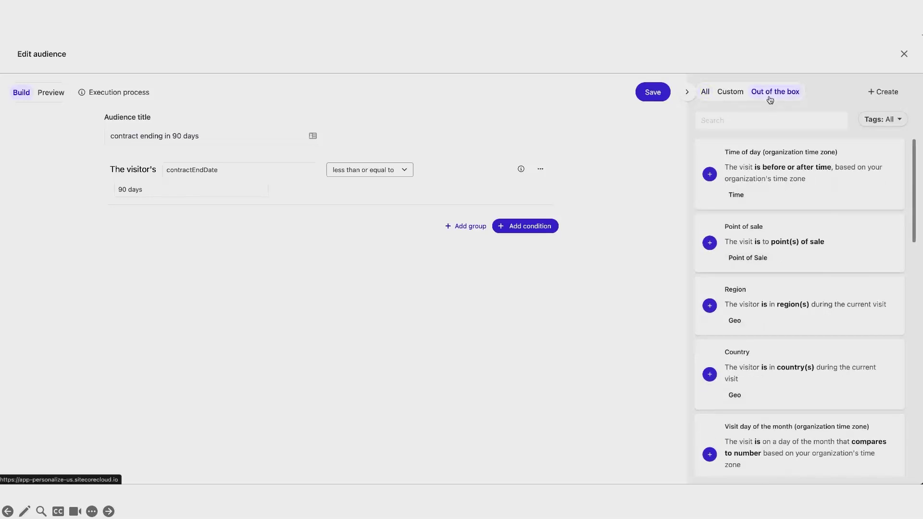
click(732, 92)
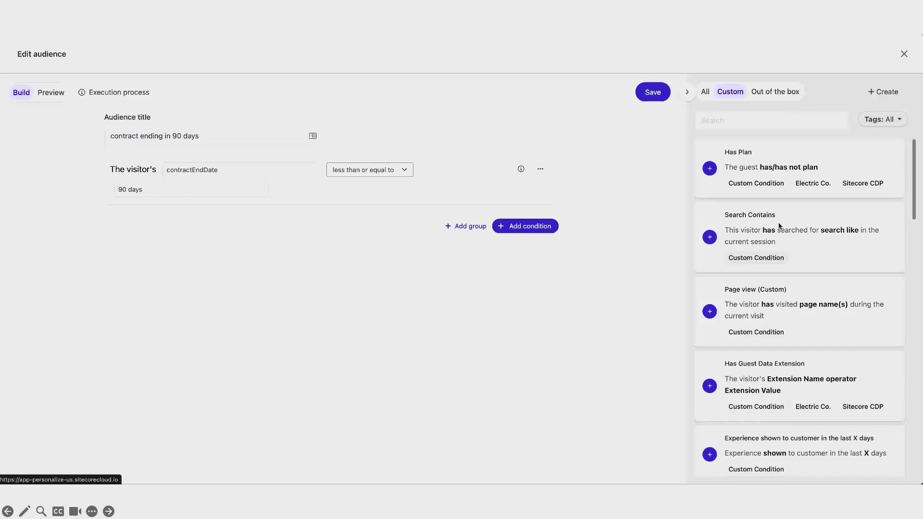
scroll(779, 226, down, 3)
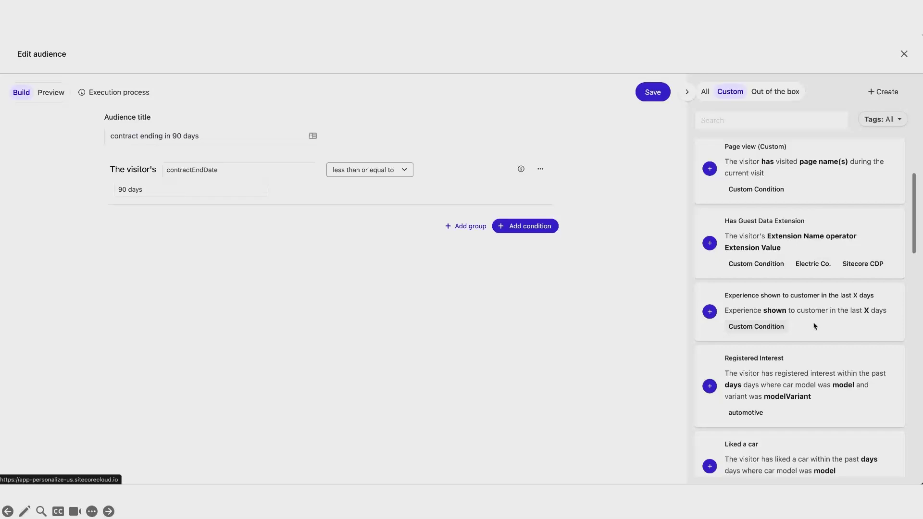
scroll(814, 327, up, 3)
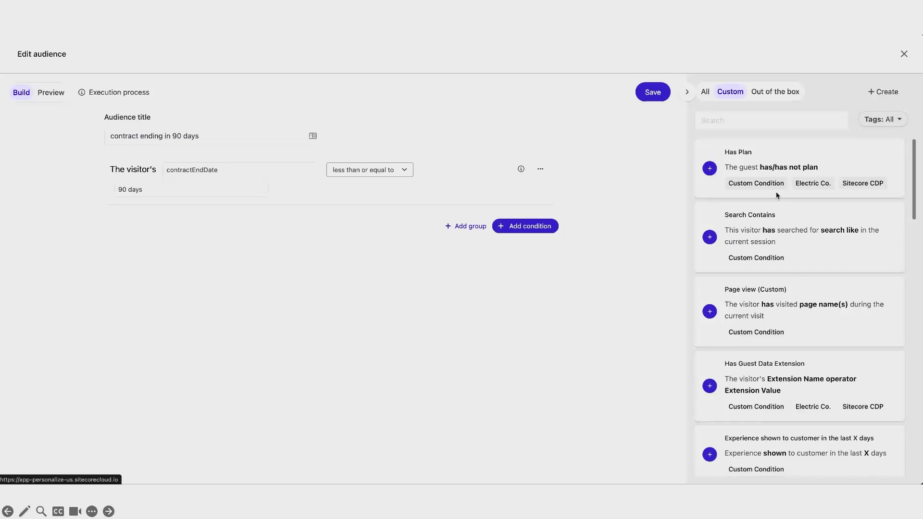
Add a condition group to the audience containing the Has Plan and Has Guest Data Extension conditions
click(469, 227)
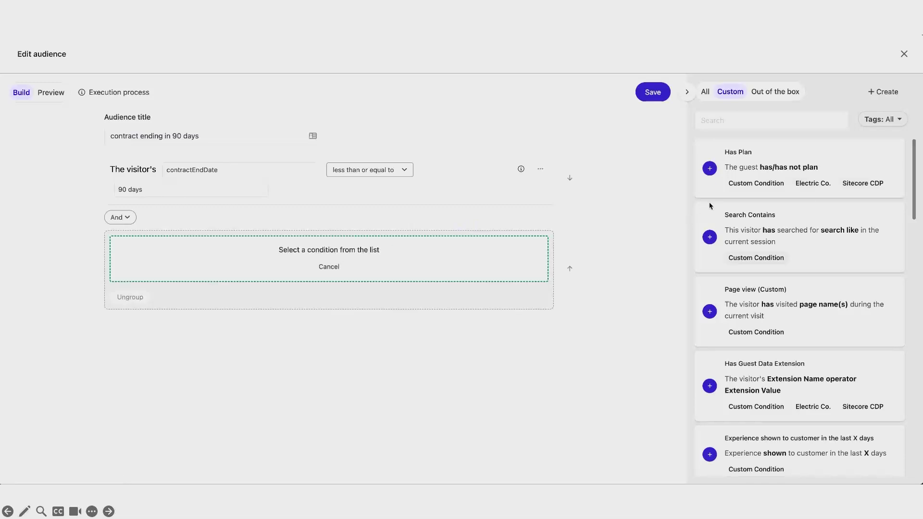
click(709, 168)
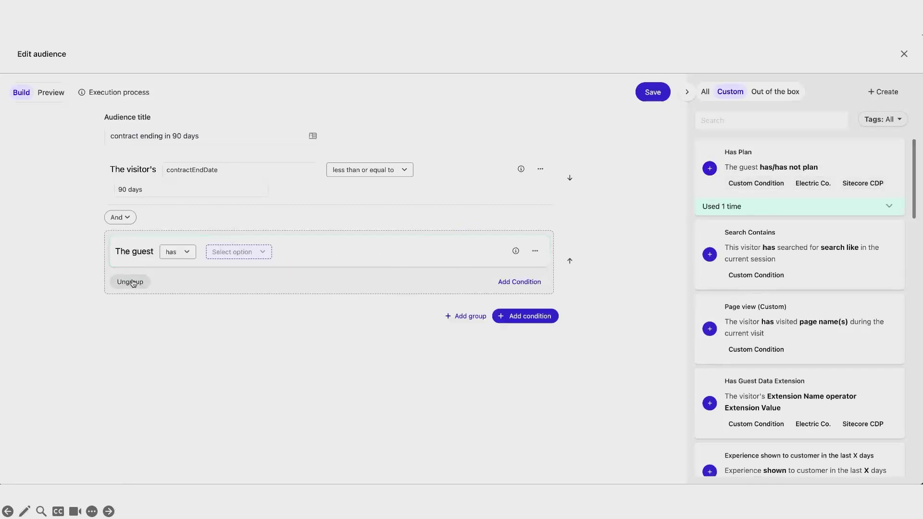
click(520, 282)
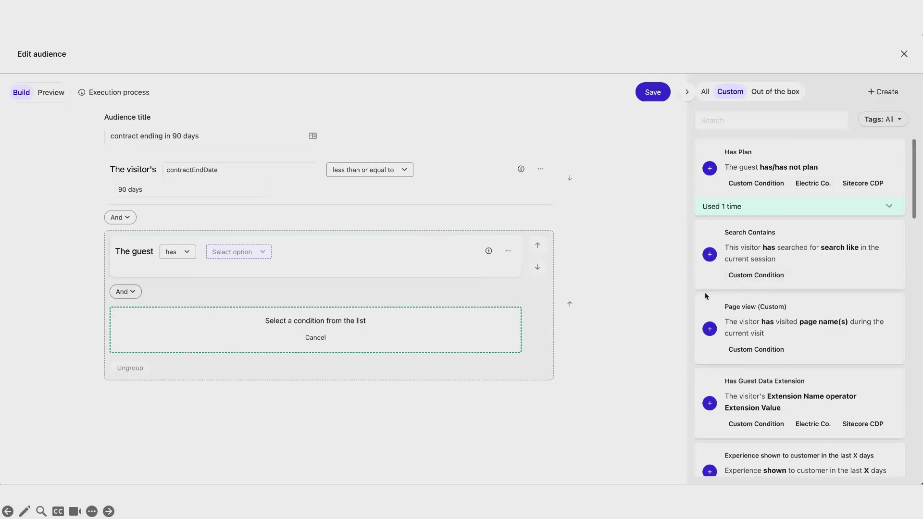
click(710, 403)
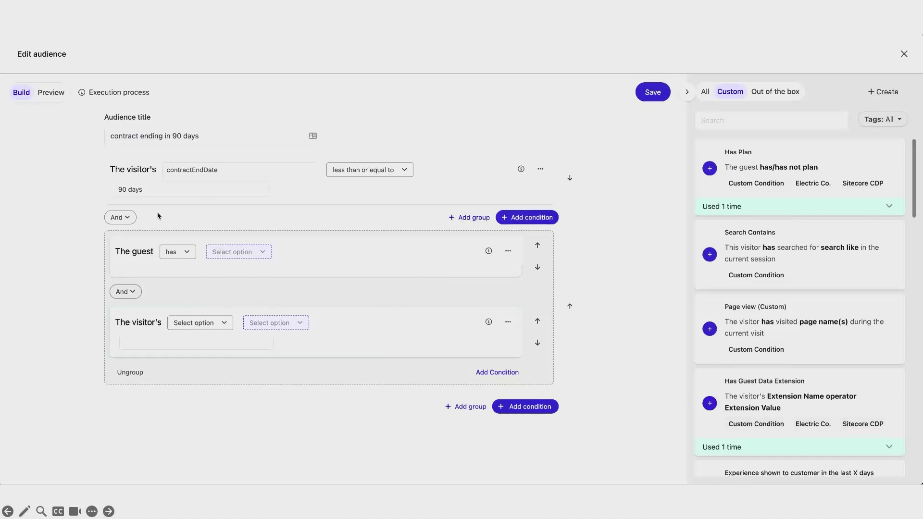
Link the group to the contract end date condition with Or, and set its plan condition to has not Green Energy Plan
click(128, 222)
click(133, 268)
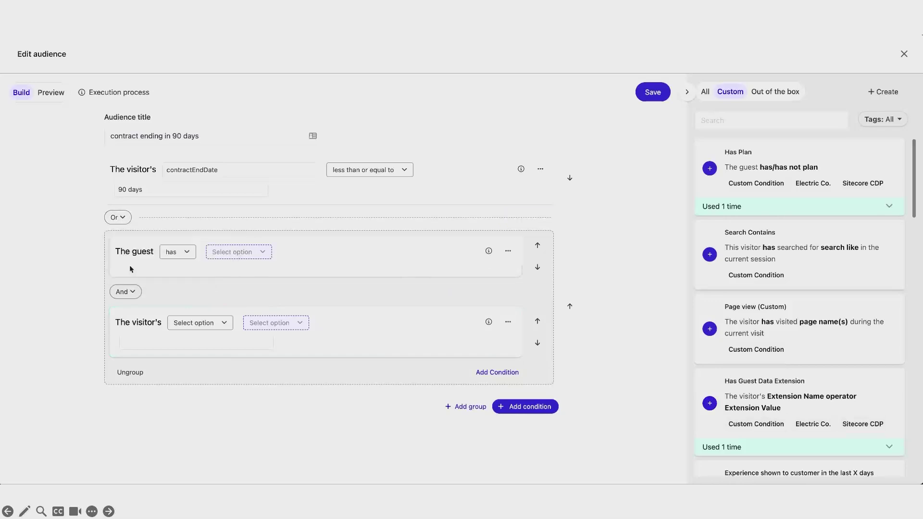
click(170, 259)
click(188, 288)
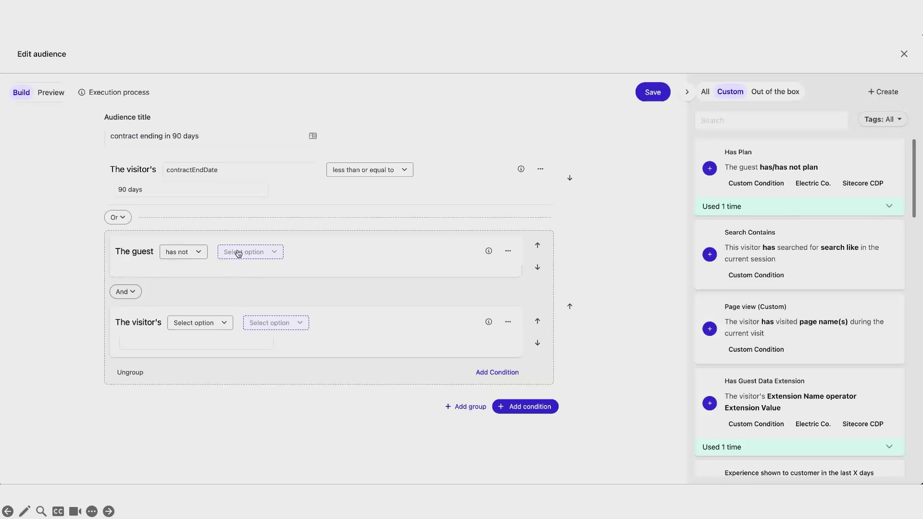
click(238, 253)
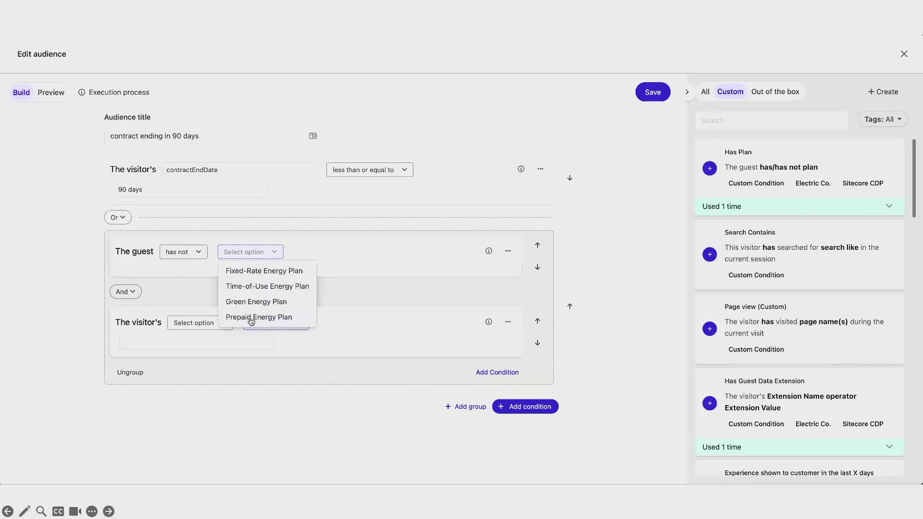
click(246, 302)
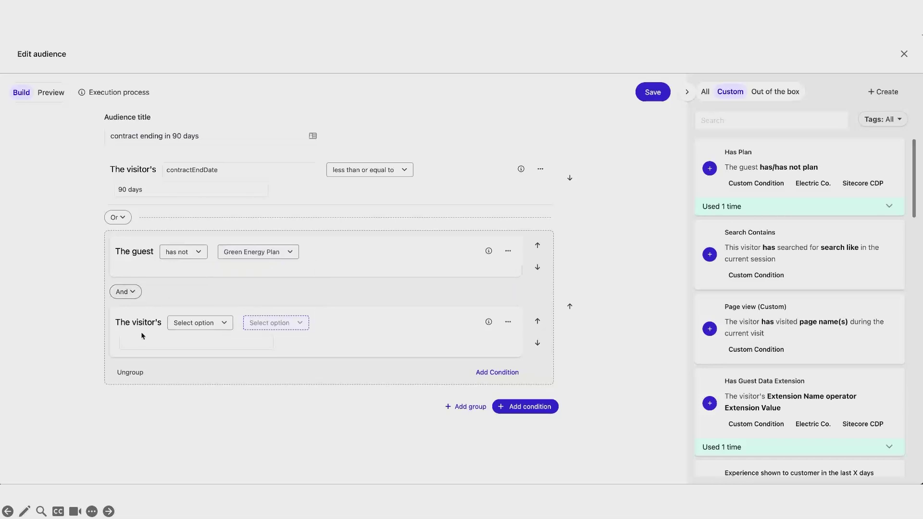
Set the guest data condition to Current Year Solar Energy Produced kWh greater than 50, and close the audience editor without saving
click(199, 324)
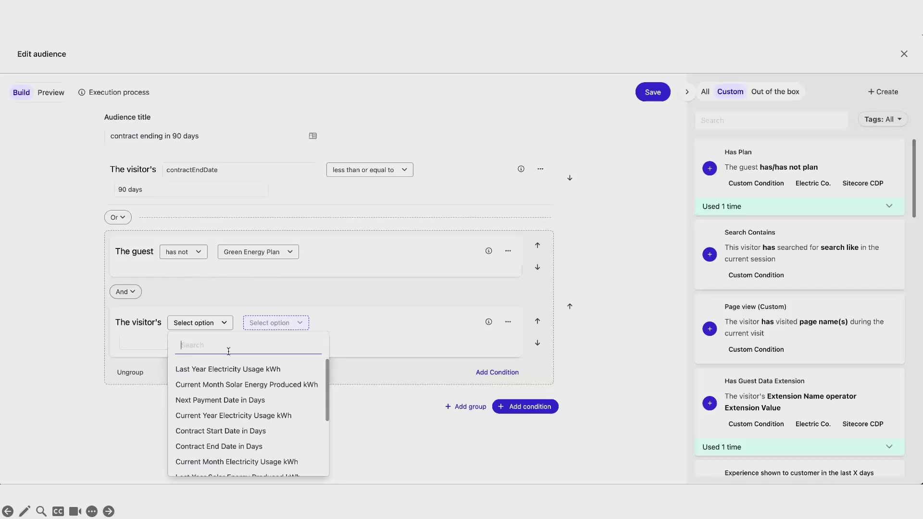
text(sol)
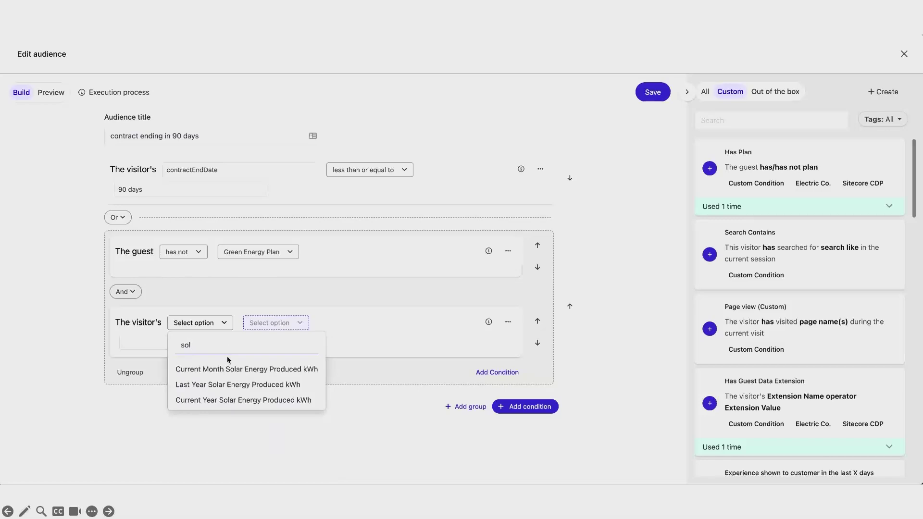
click(219, 401)
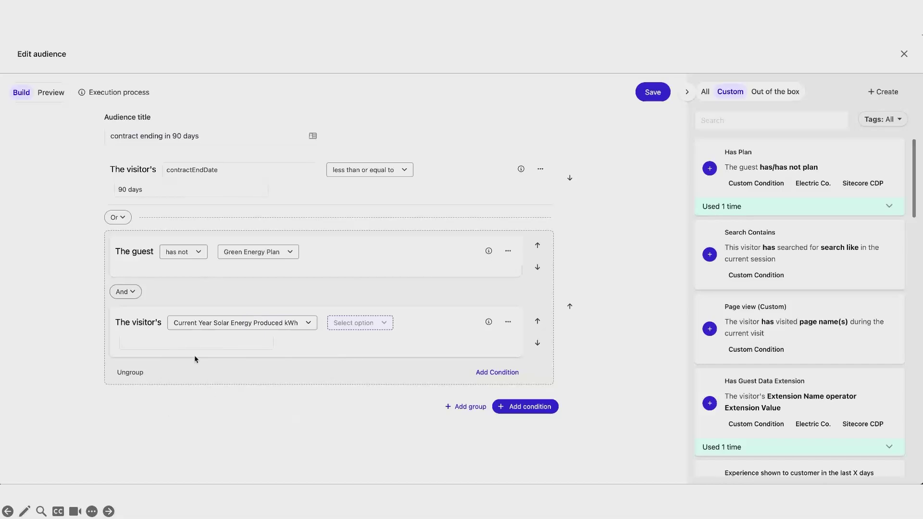
click(360, 324)
click(358, 342)
click(212, 342)
text(5)
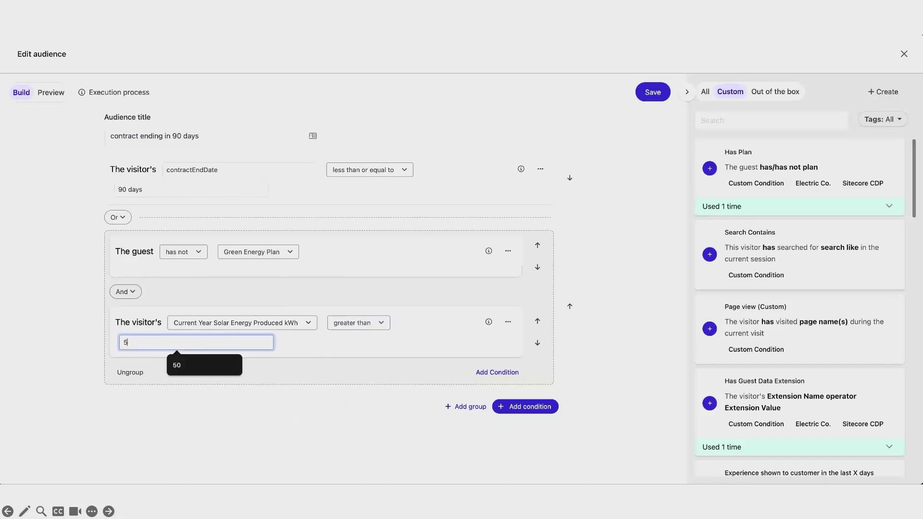
text(0)
mouse_move(213, 298)
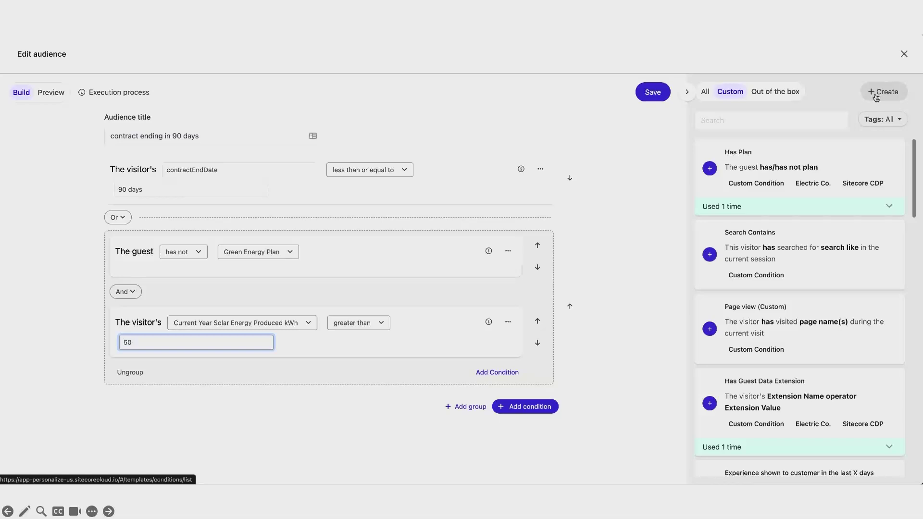
click(905, 54)
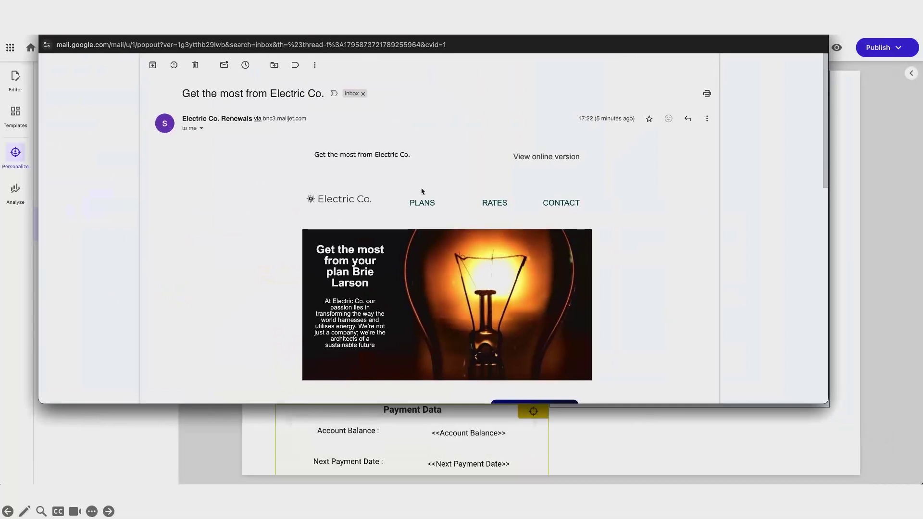
Read through the "Get the most from Electric Co." email in Gmail, narrowing its window to compare its offer with the page variant
scroll(422, 190, down, 2)
scroll(422, 191, down, 2)
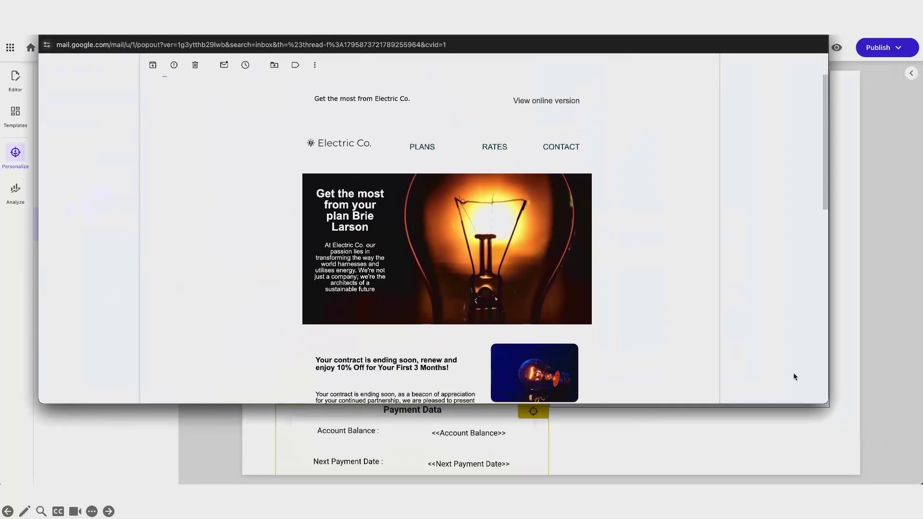
drag(826, 400, 488, 426)
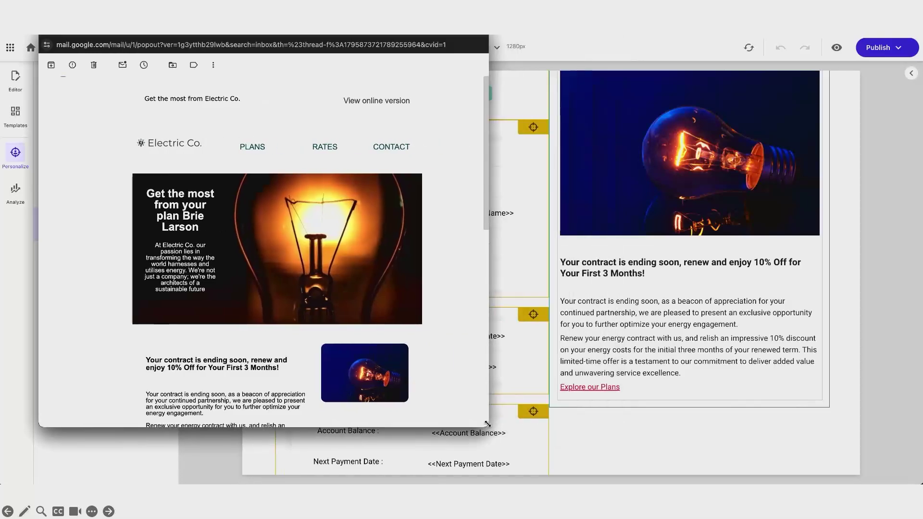
scroll(264, 303, down, 3)
scroll(264, 303, down, 1)
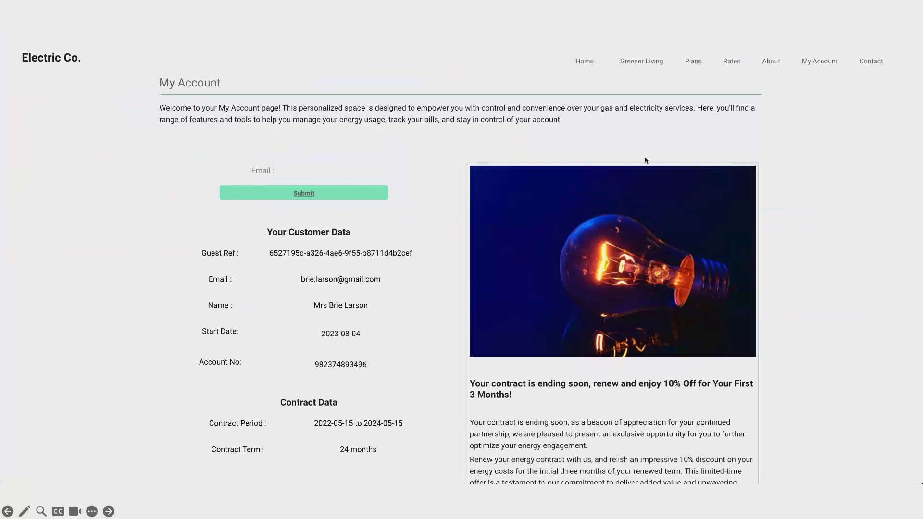
On the Electric Co. website, open the Plans page and examine the Green Energy Plan's personalized cost comparison
click(691, 61)
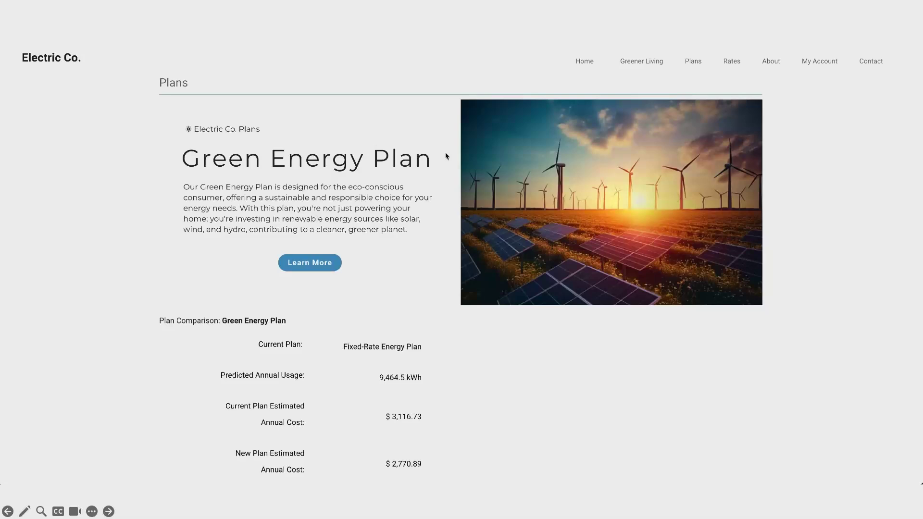
scroll(116, 147, down, 1)
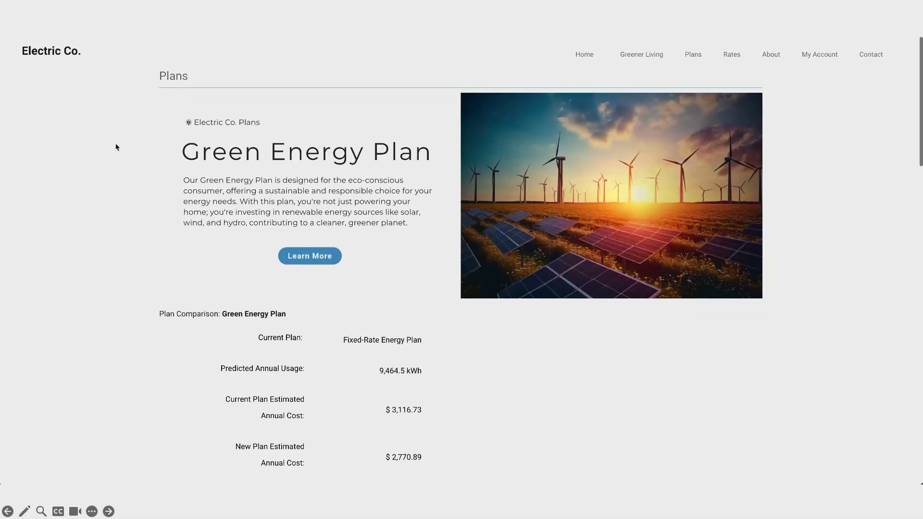
scroll(115, 147, down, 2)
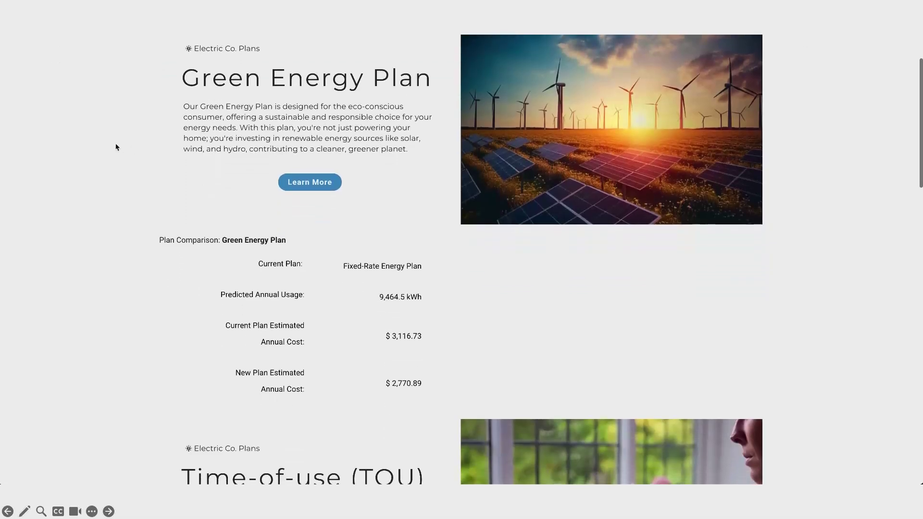
scroll(116, 147, down, 1)
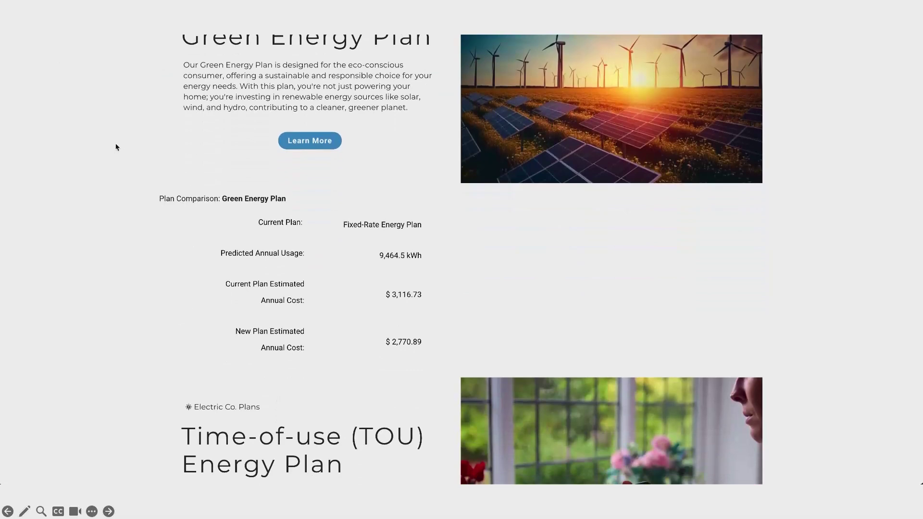
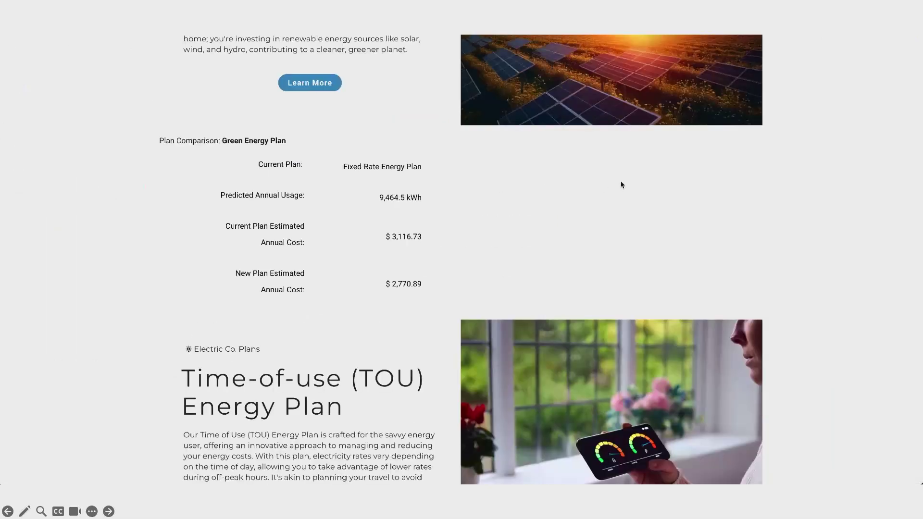
Open the Rates page and review the live electricity rates and the plans promotion below them
scroll(621, 184, up, 4)
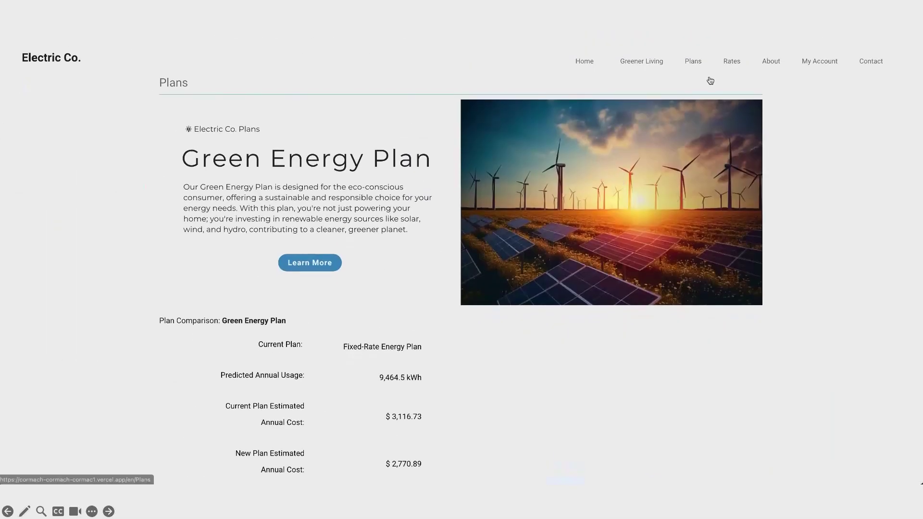
click(728, 66)
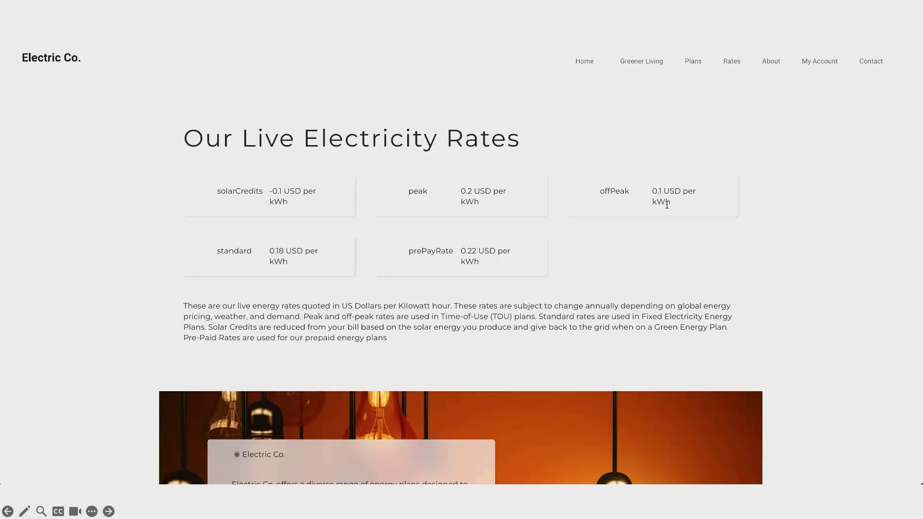
scroll(667, 204, down, 4)
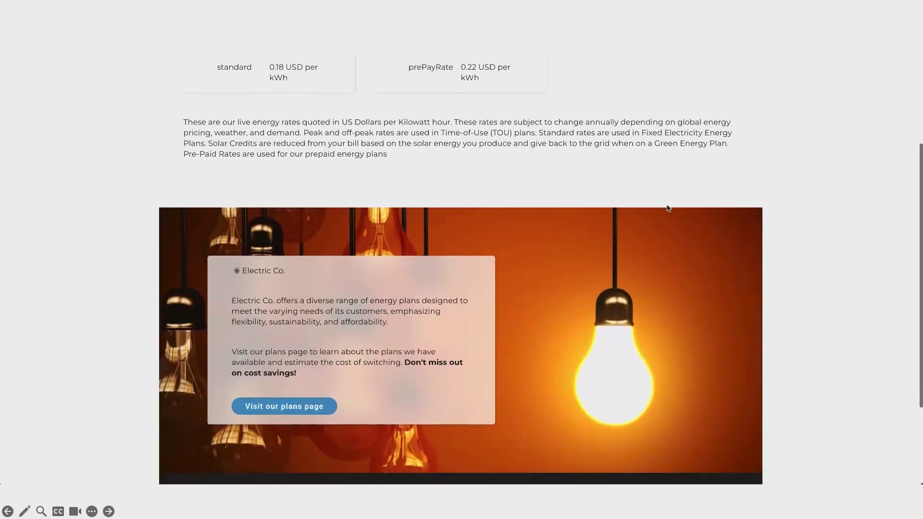
Switch from the live Rates page to the Sitecore Pages editor, open the Rates page there, and show the available components
scroll(667, 208, down, 1)
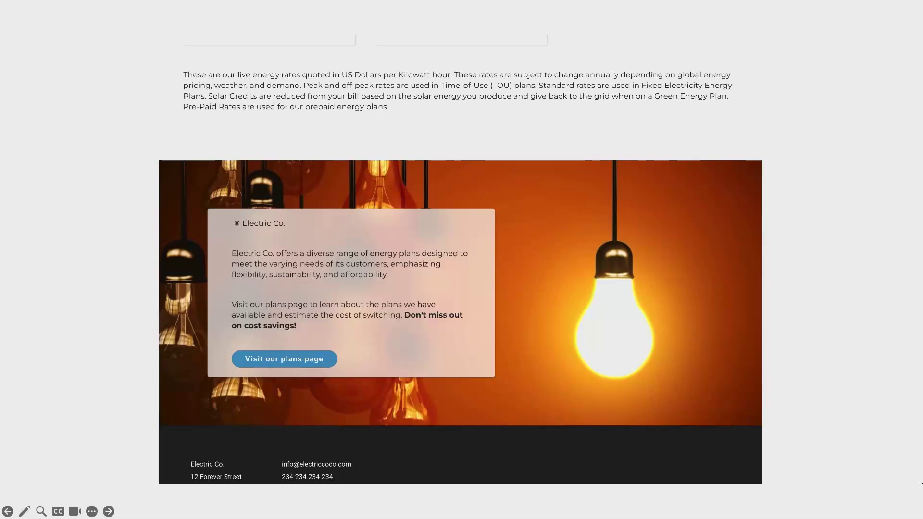
key(Right)
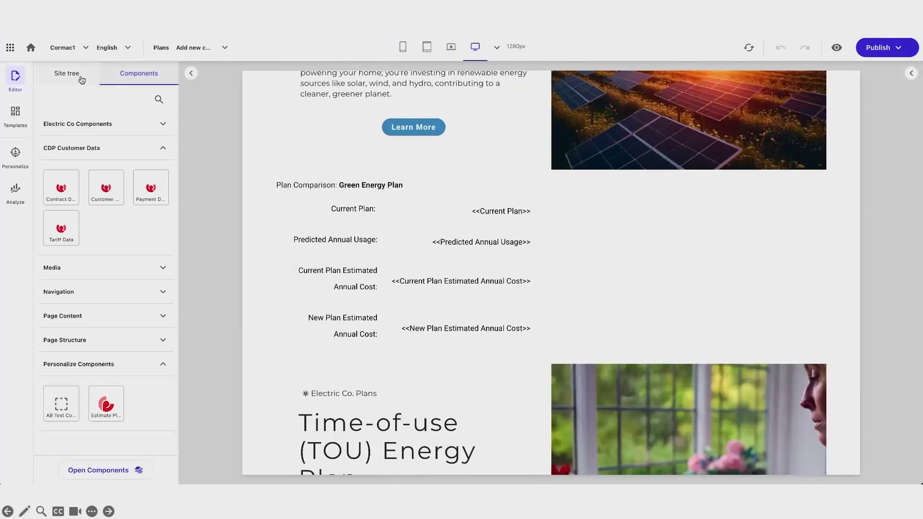
click(82, 77)
click(116, 258)
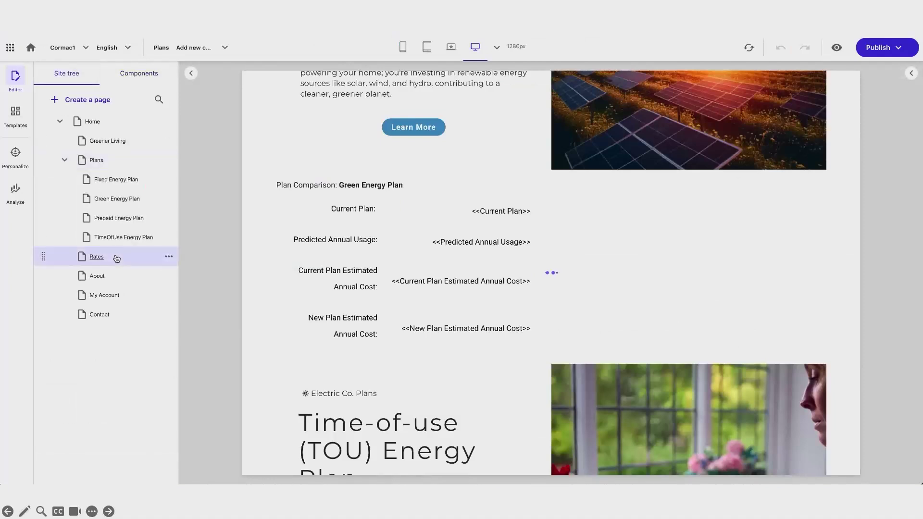
click(137, 75)
Review the existing AB test variants on the Rates page and add an AB Test Container below variant3, above the footer
scroll(457, 269, down, 5)
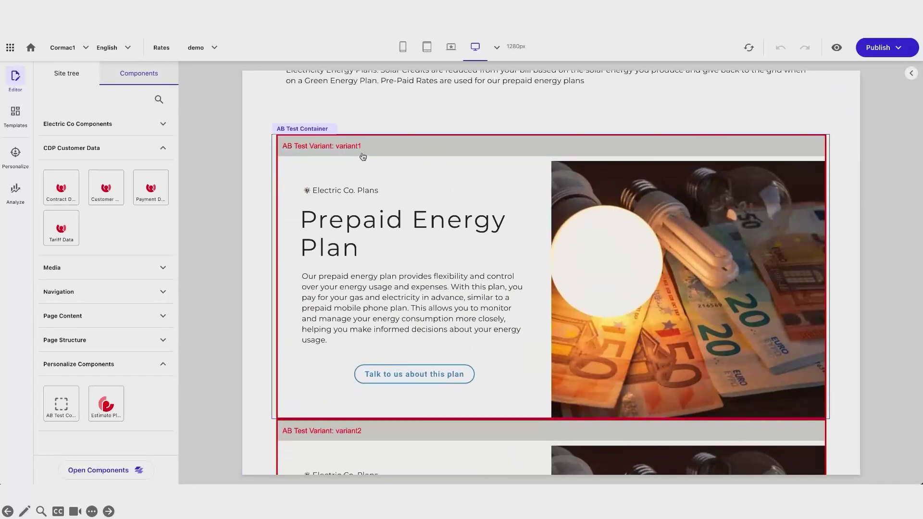
scroll(363, 156, down, 6)
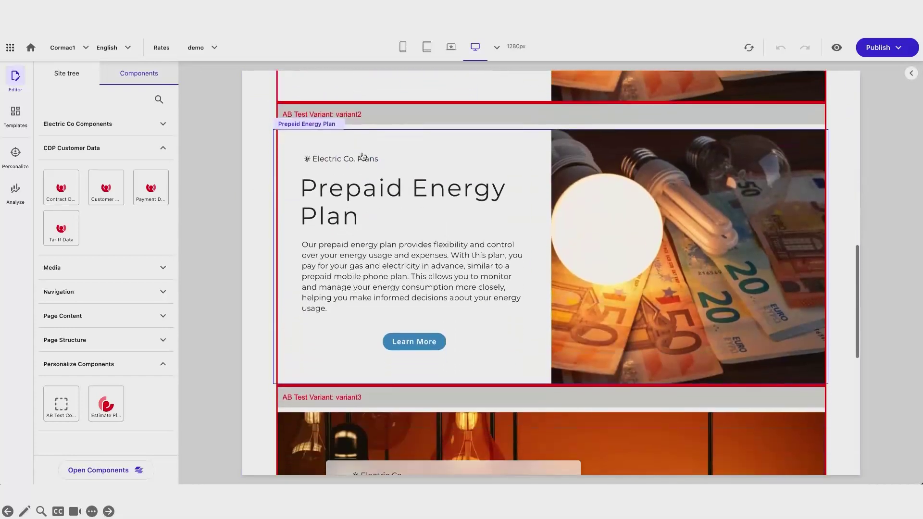
scroll(363, 156, down, 4)
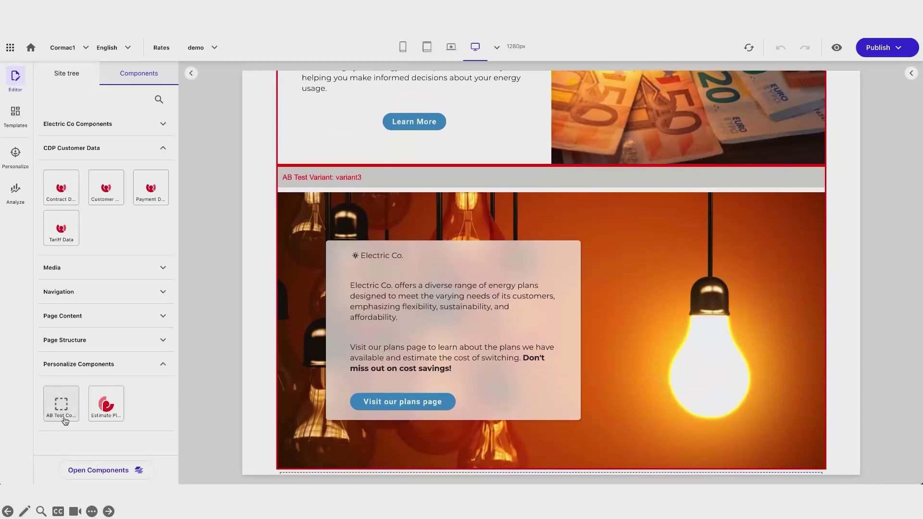
scroll(330, 336, down, 4)
drag(69, 406, 505, 321)
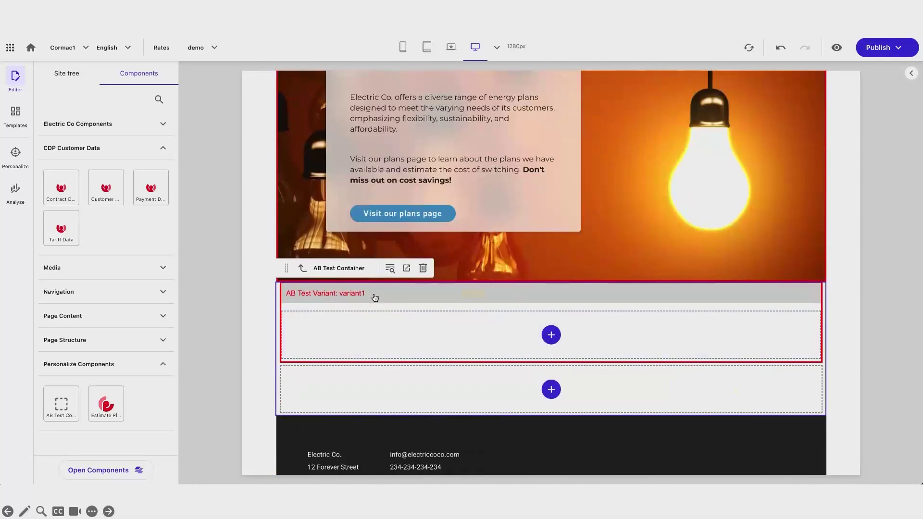
Open the new AB Test Container's advanced styling options and inspect its AB test variant number and experiment FriendlyID fields
click(911, 73)
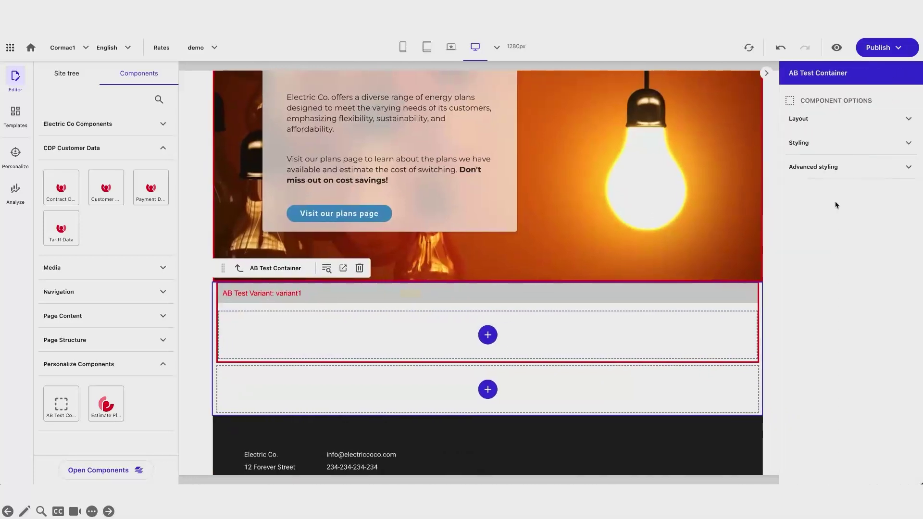
click(818, 167)
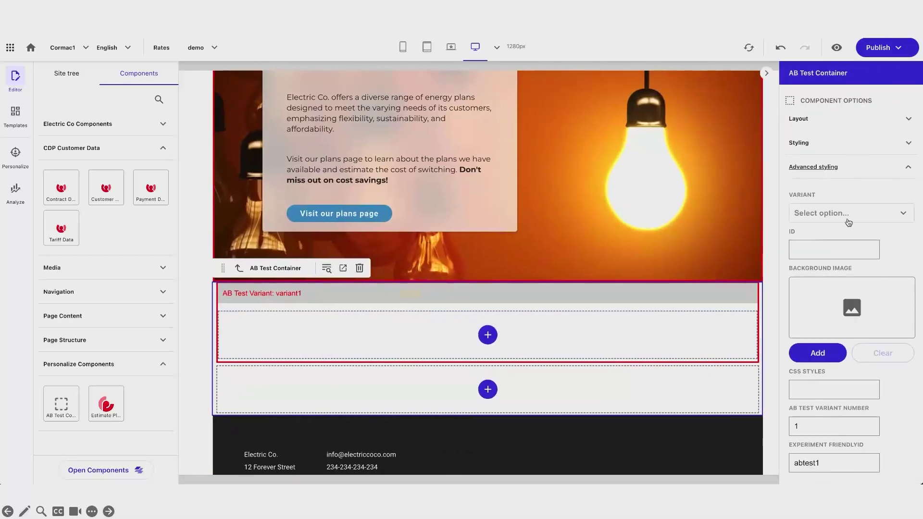
double_click(812, 427)
click(869, 465)
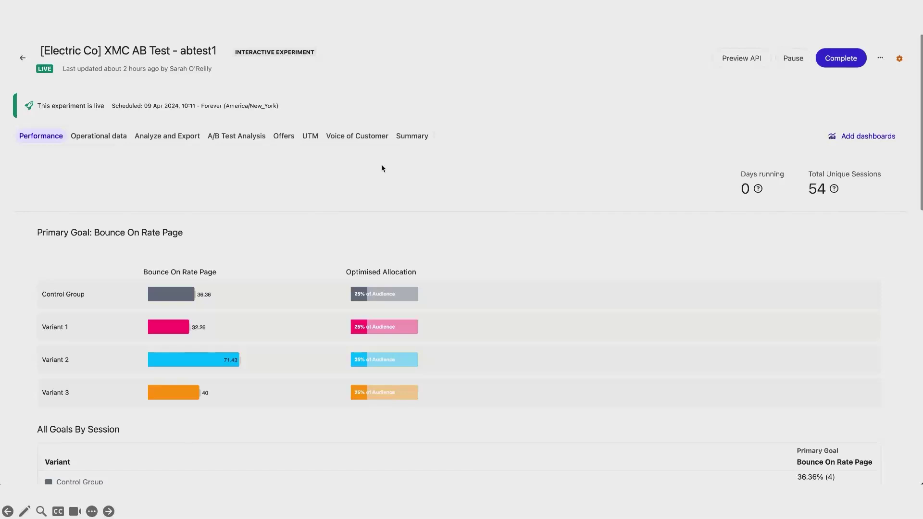
key(Right)
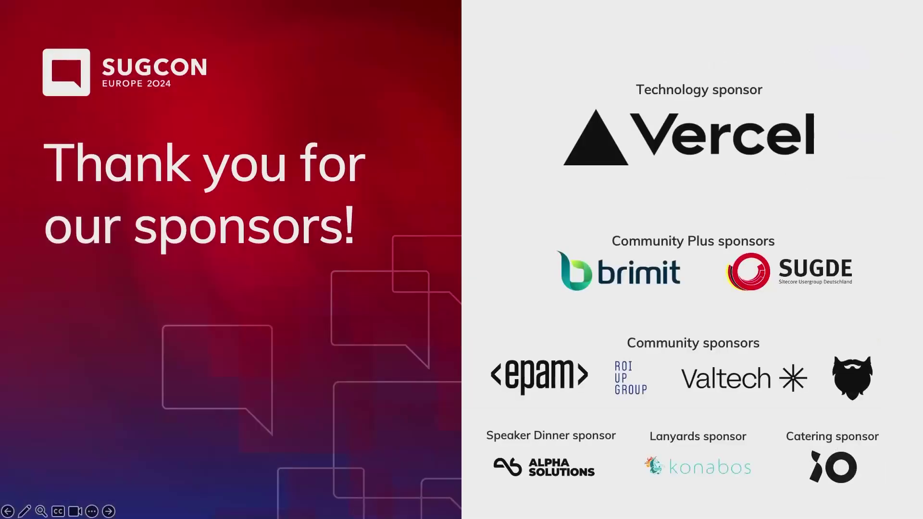